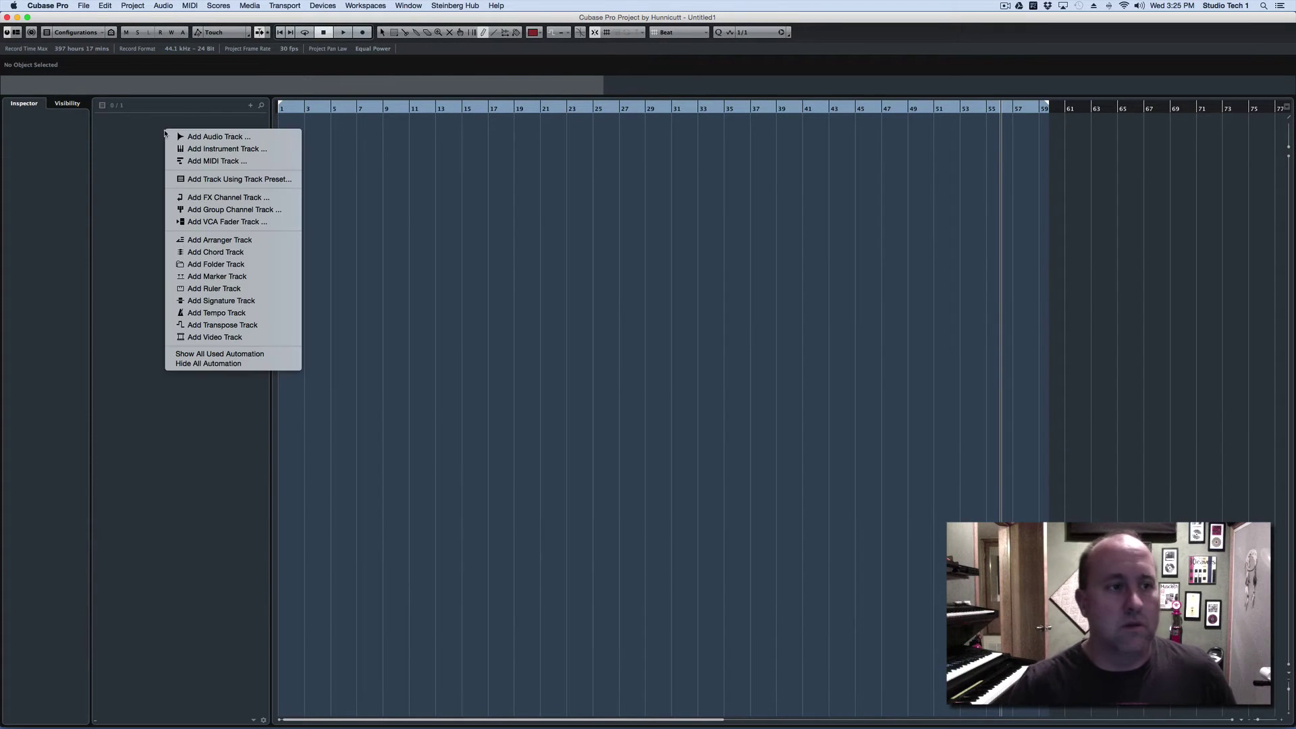
- Add an instrument track using Groove Agent SE from the Drum instruments group
click(209, 149)
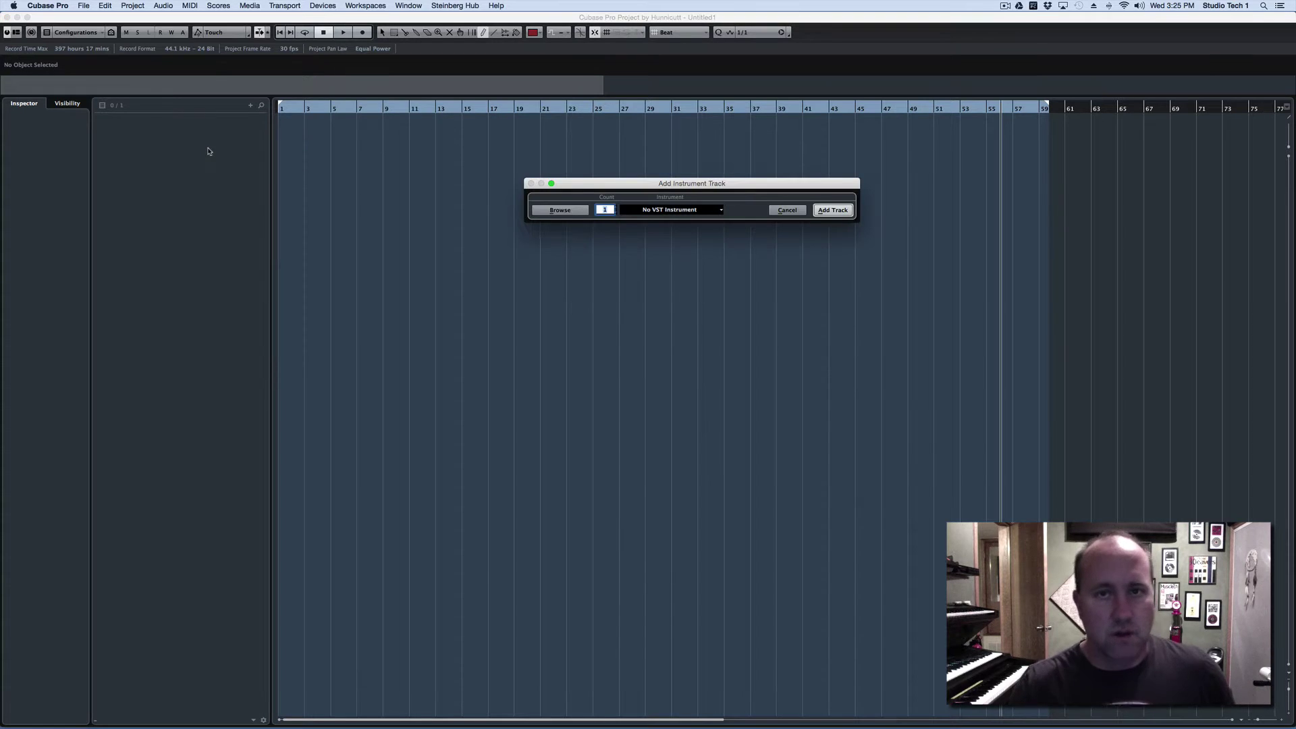
click(673, 211)
click(638, 248)
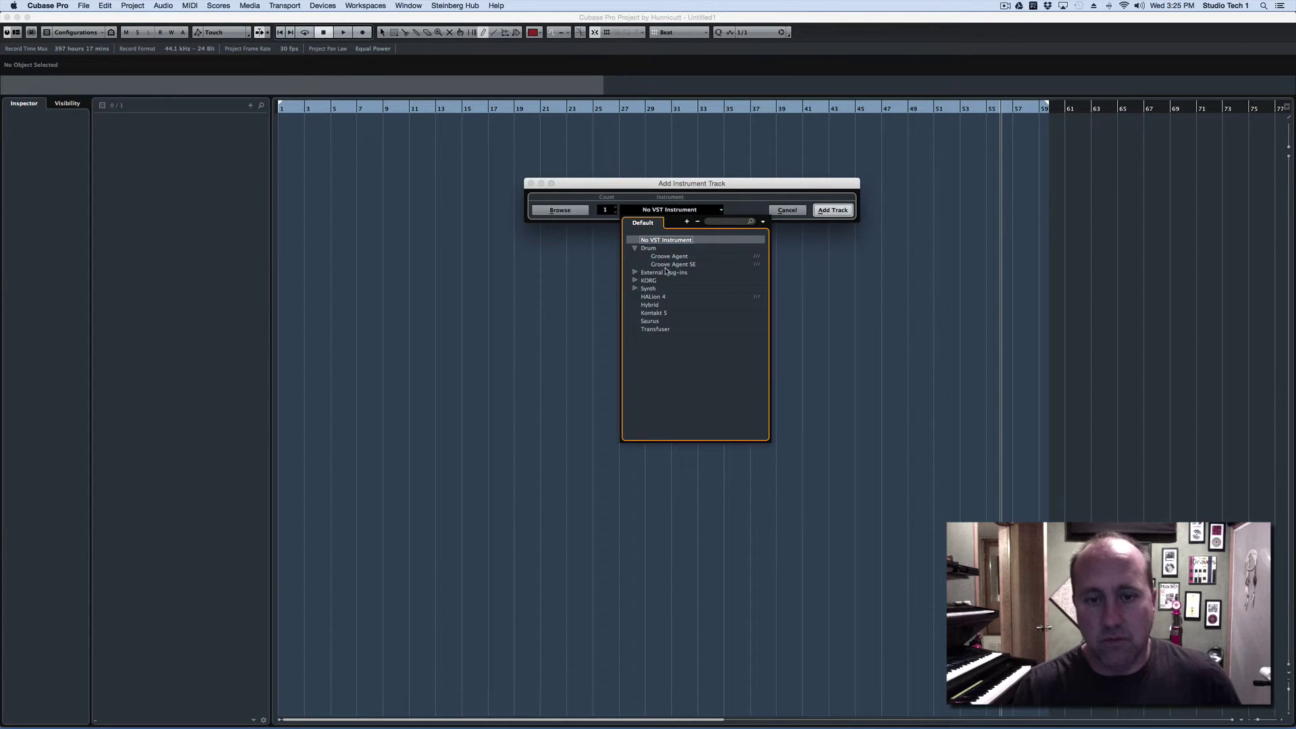
click(667, 264)
click(832, 210)
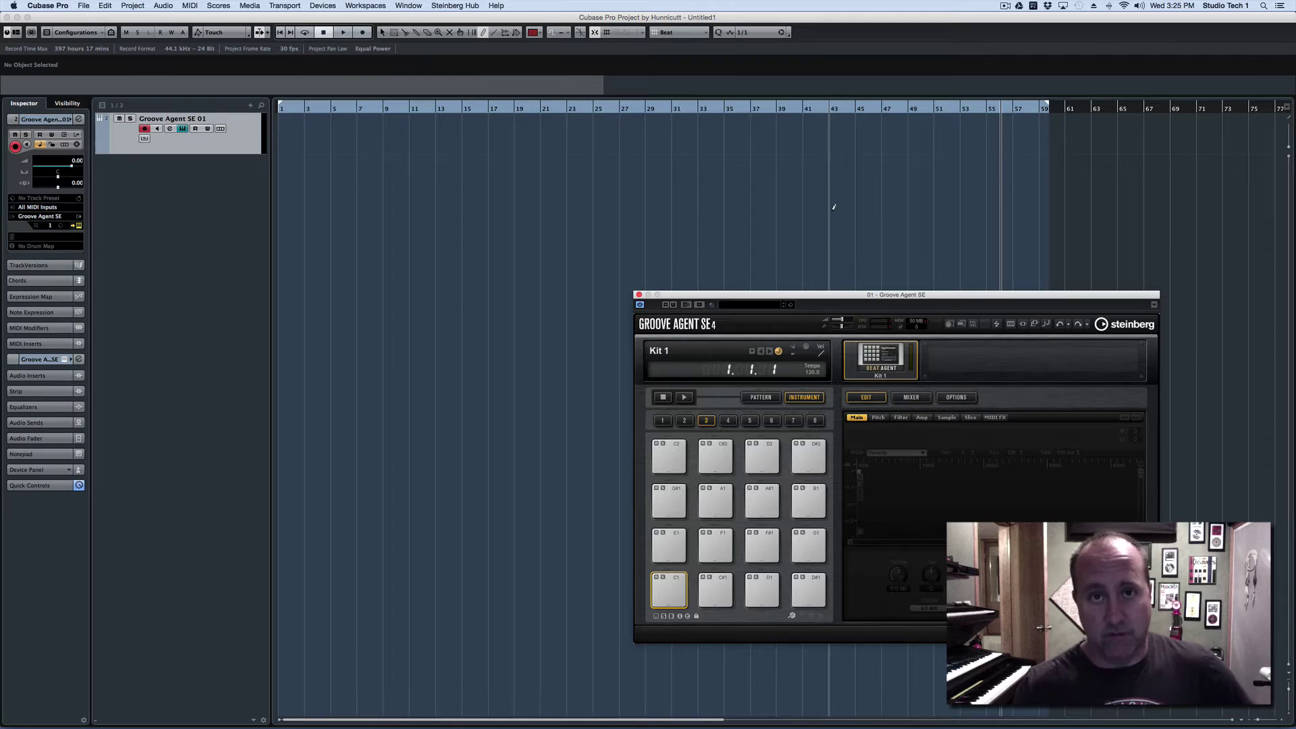
- Choose Load Kit With Patterns from Groove Agent SE's kit slot menu
drag(846, 296, 631, 177)
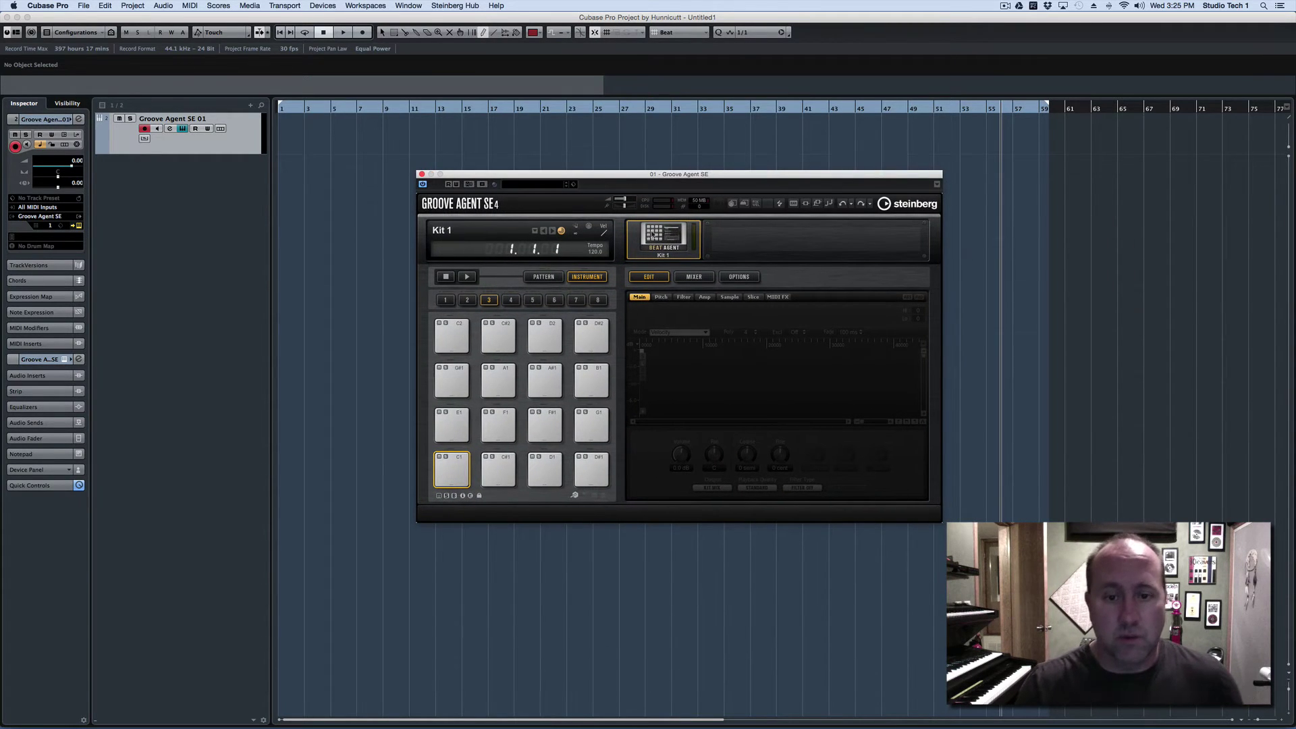
right_click(661, 235)
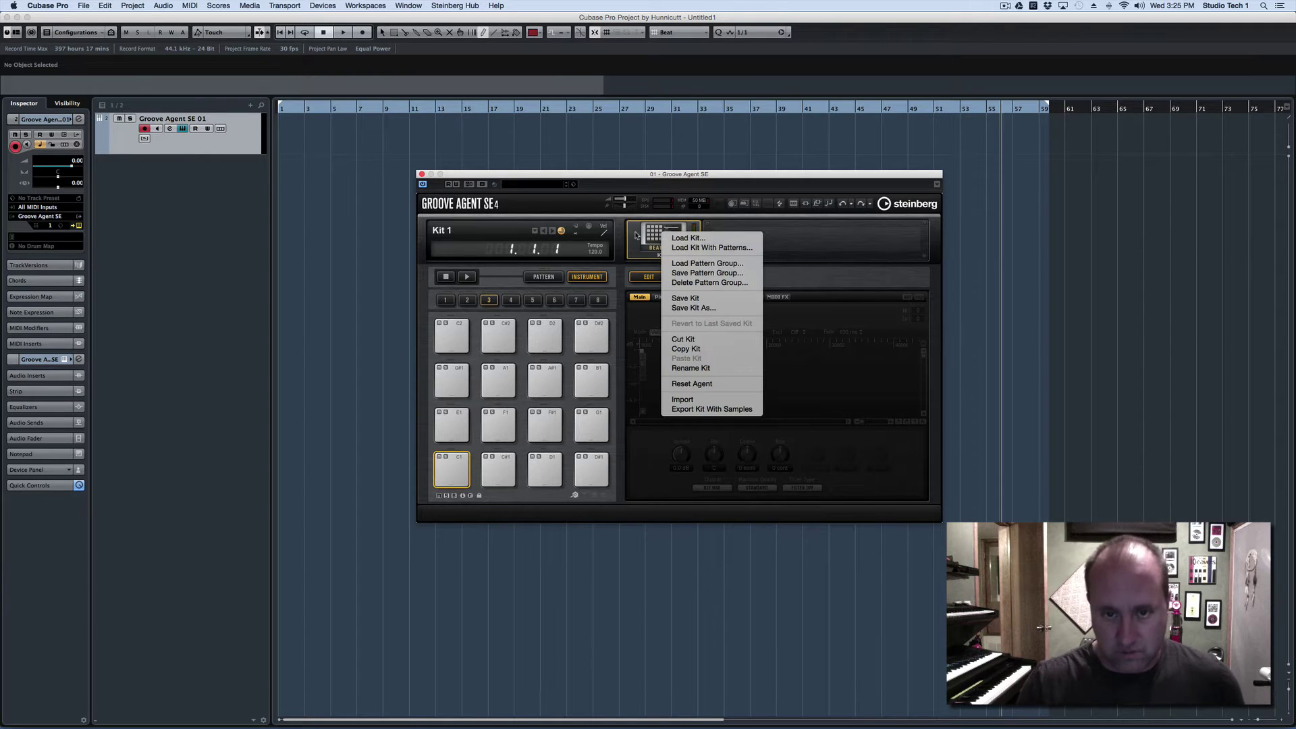
click(698, 249)
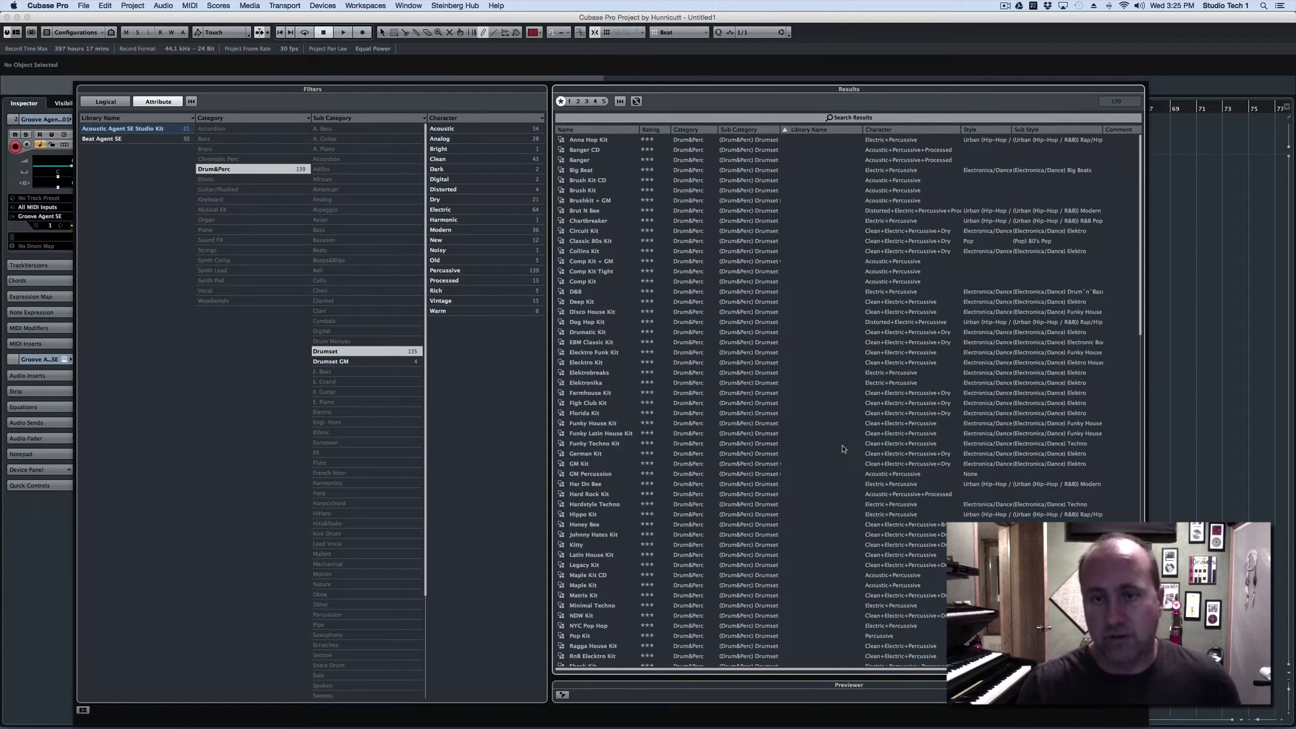
- Find the Like A Pony kit among the Acoustic Agent SE results and load it
scroll(843, 449, down, 15)
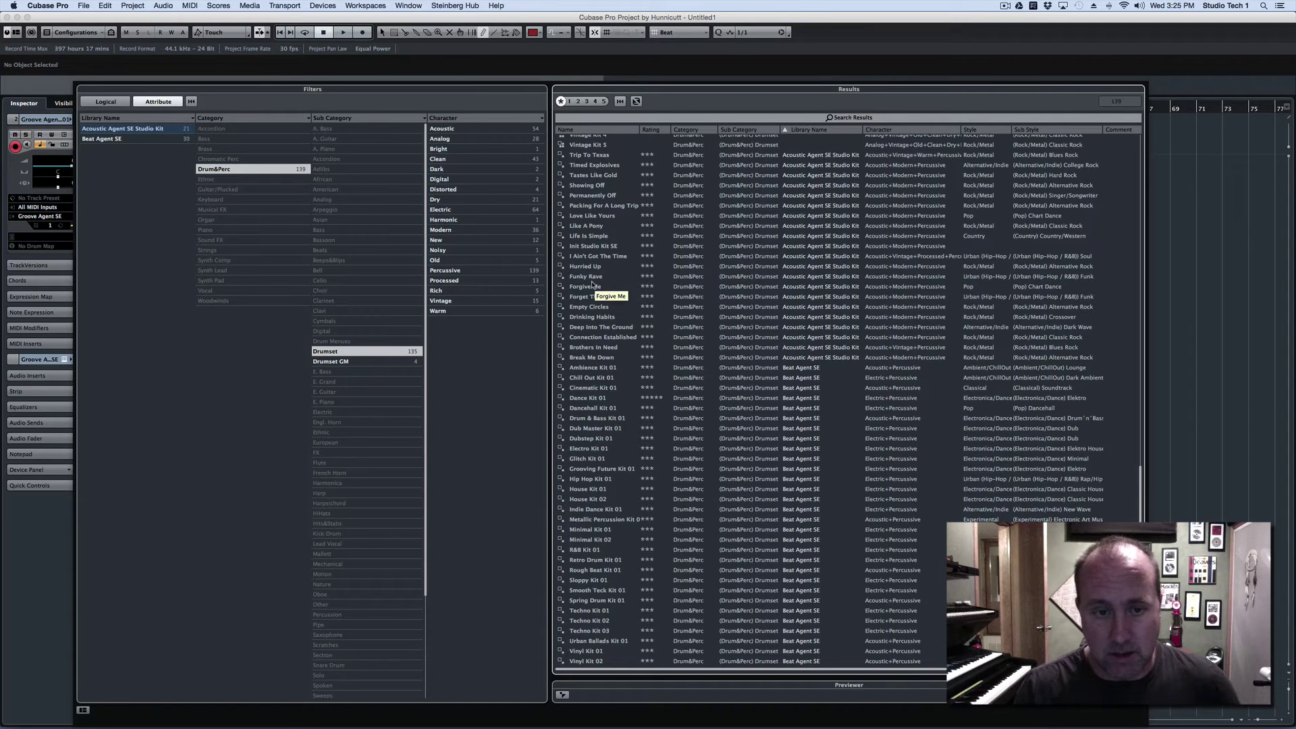
click(600, 228)
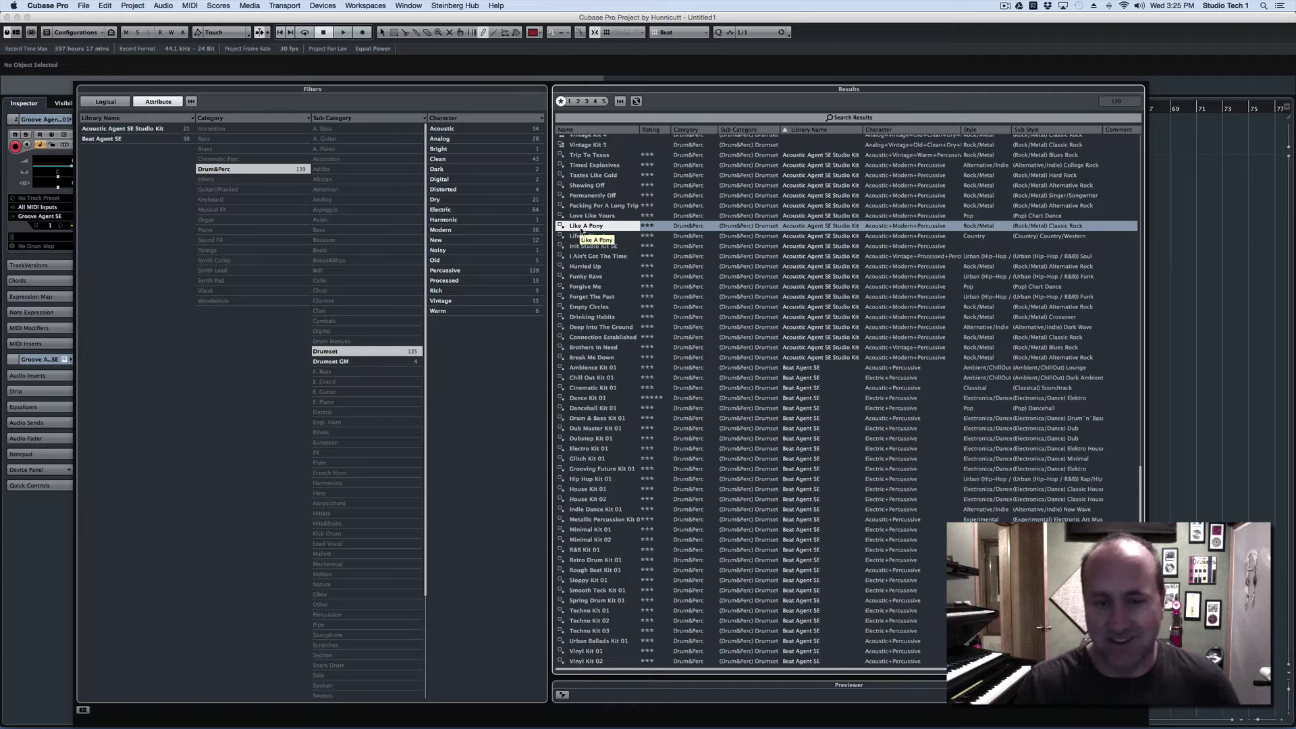
double_click(579, 230)
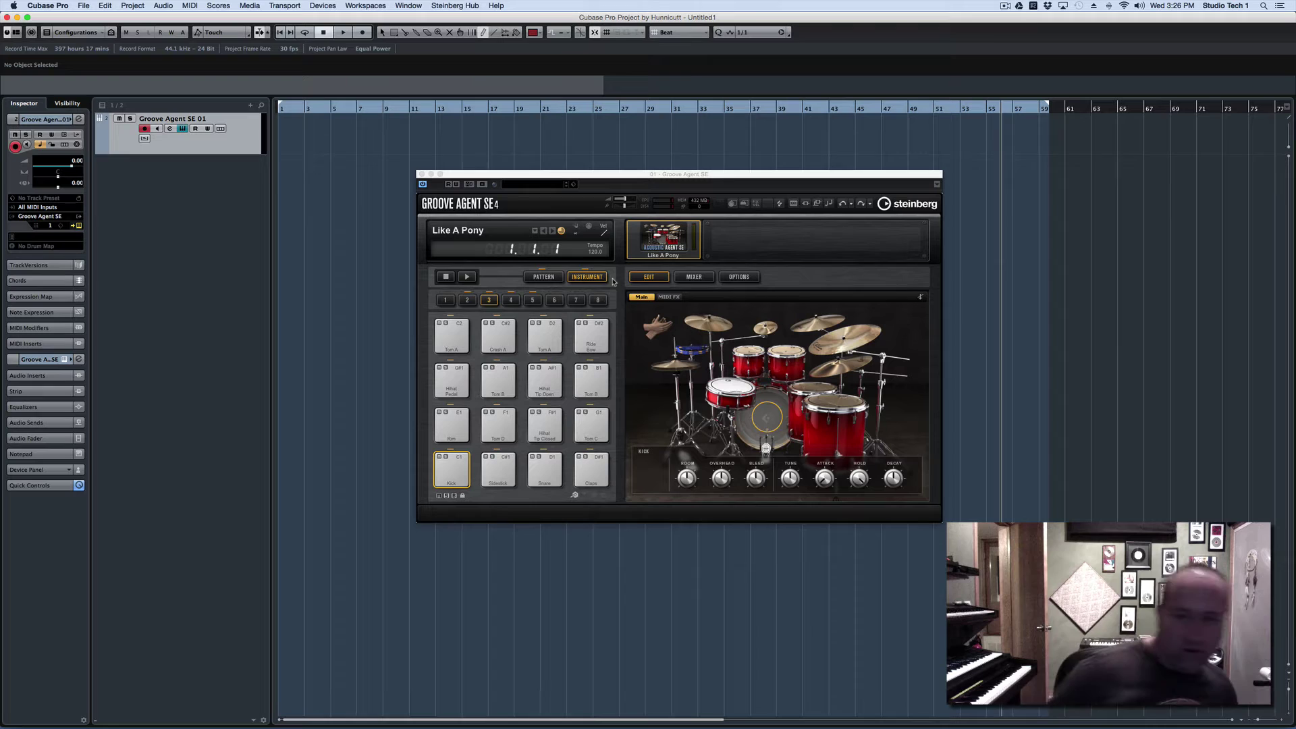
click(551, 279)
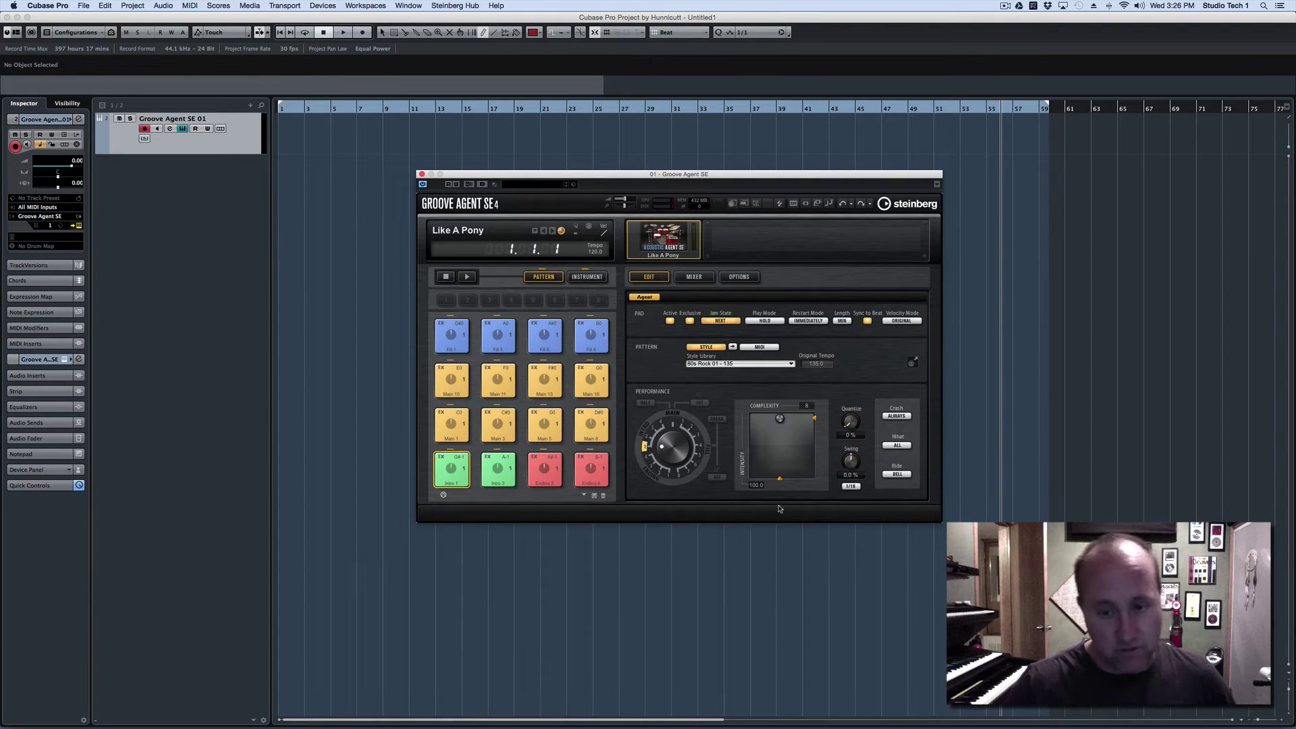
click(586, 277)
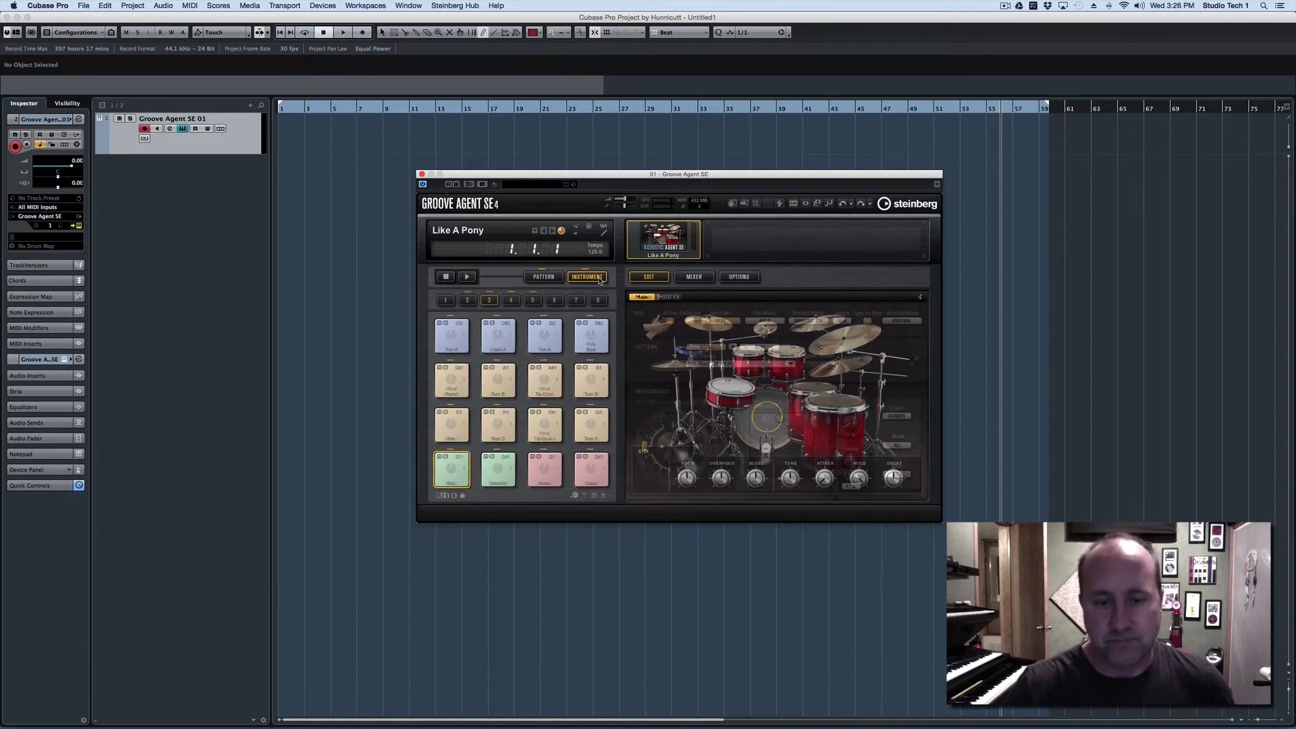
click(731, 386)
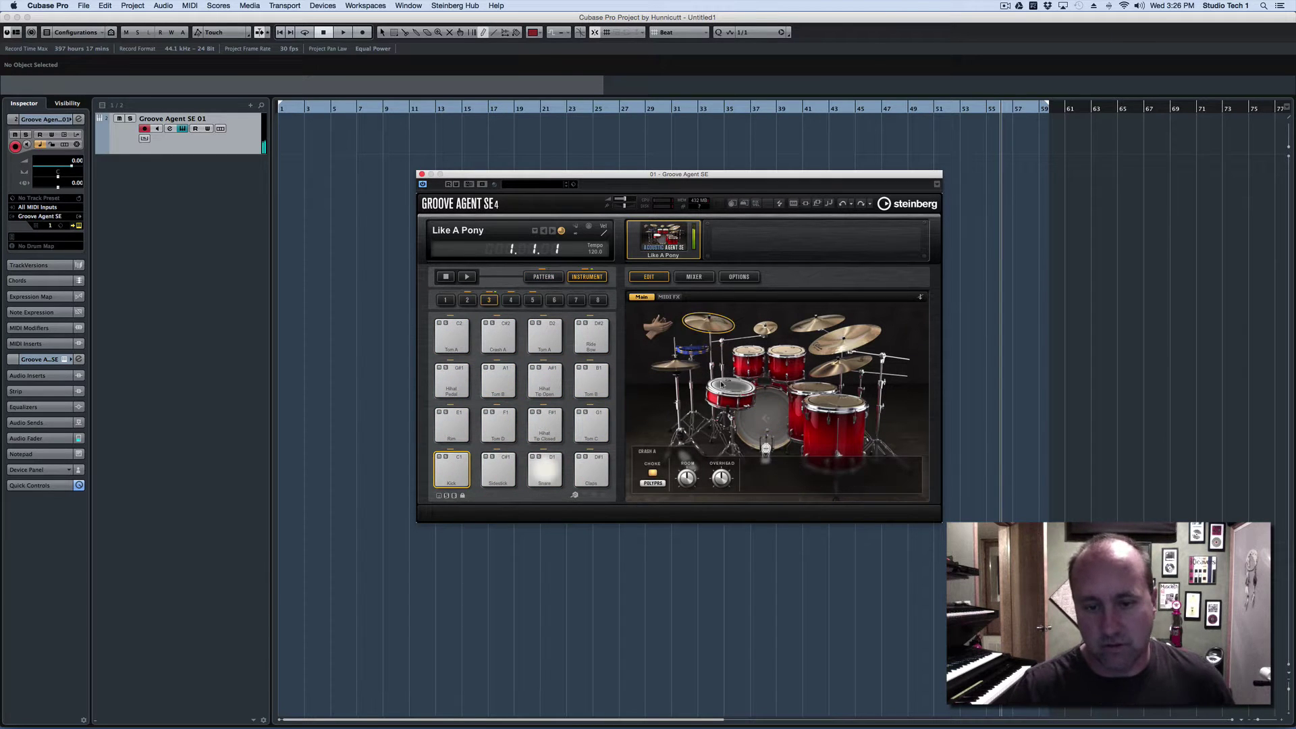
click(748, 354)
click(833, 344)
click(834, 402)
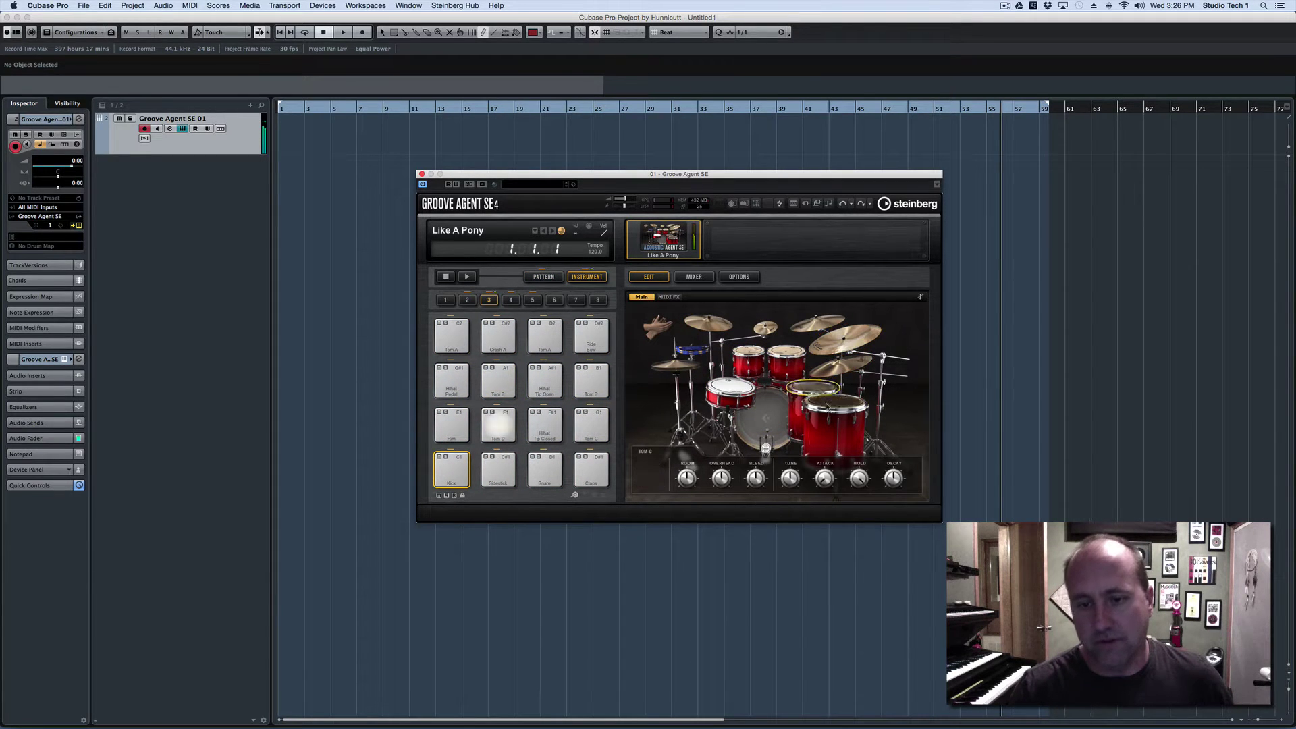
click(768, 416)
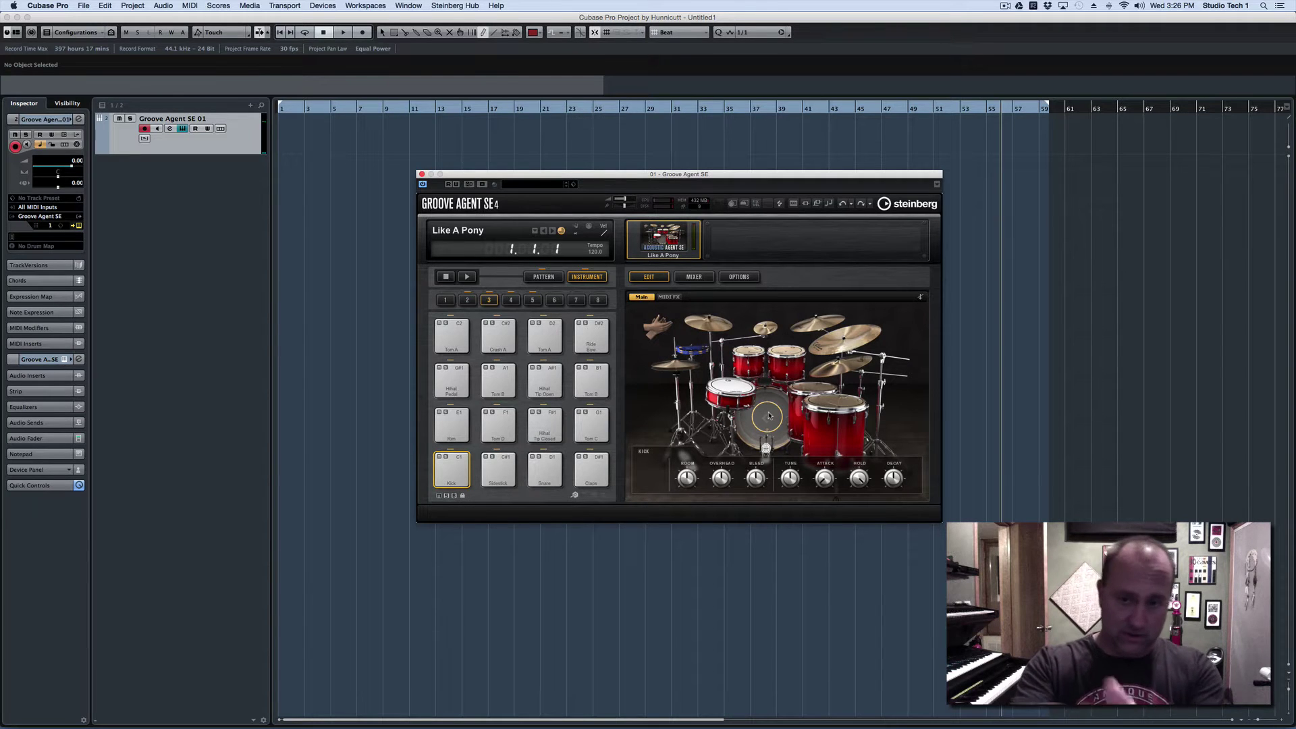
click(702, 281)
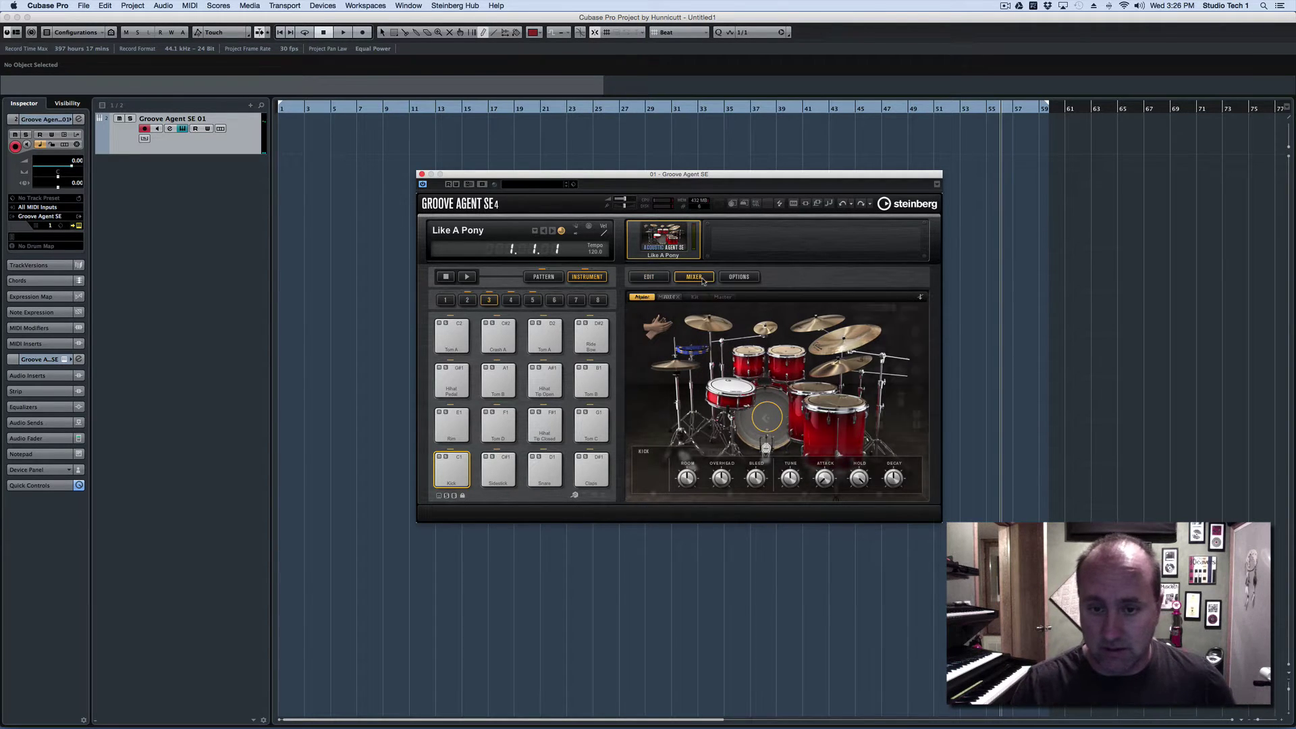
click(663, 278)
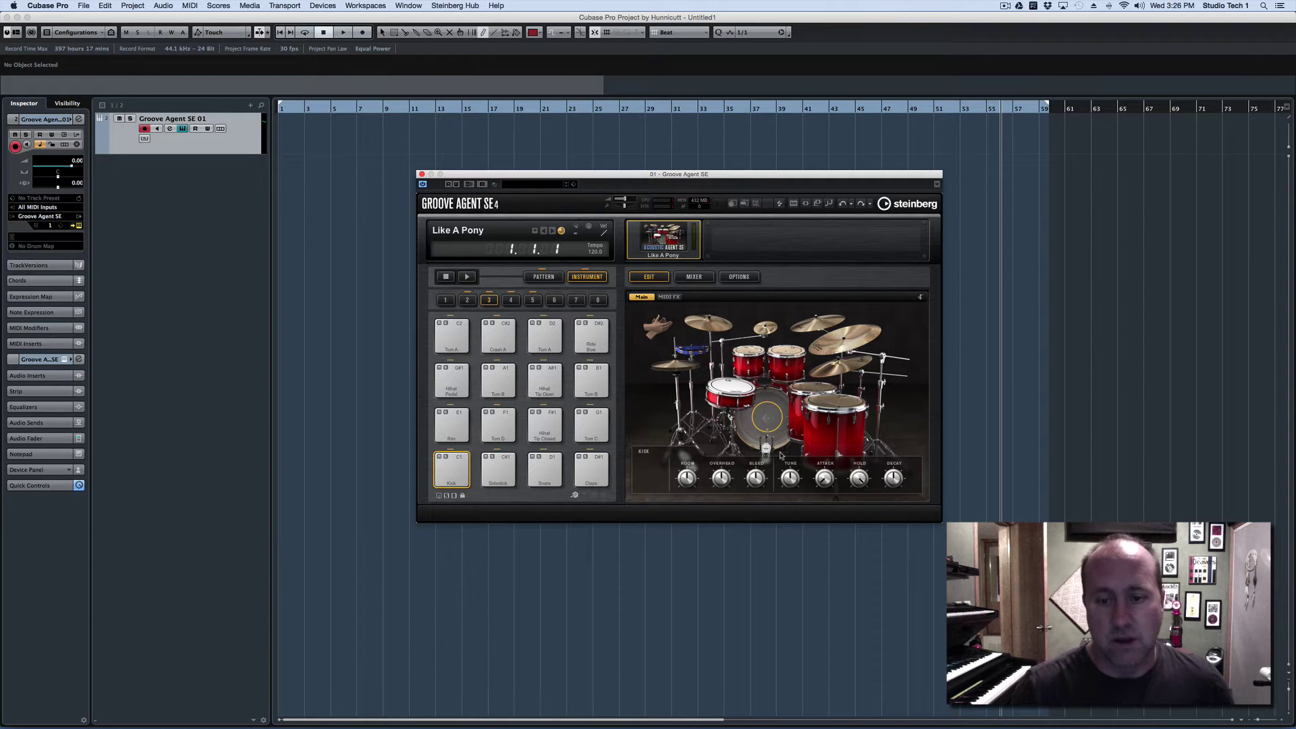
- Switch Groove Agent to its pattern pads and rename the Main 1 pad 'Chorus'
click(544, 277)
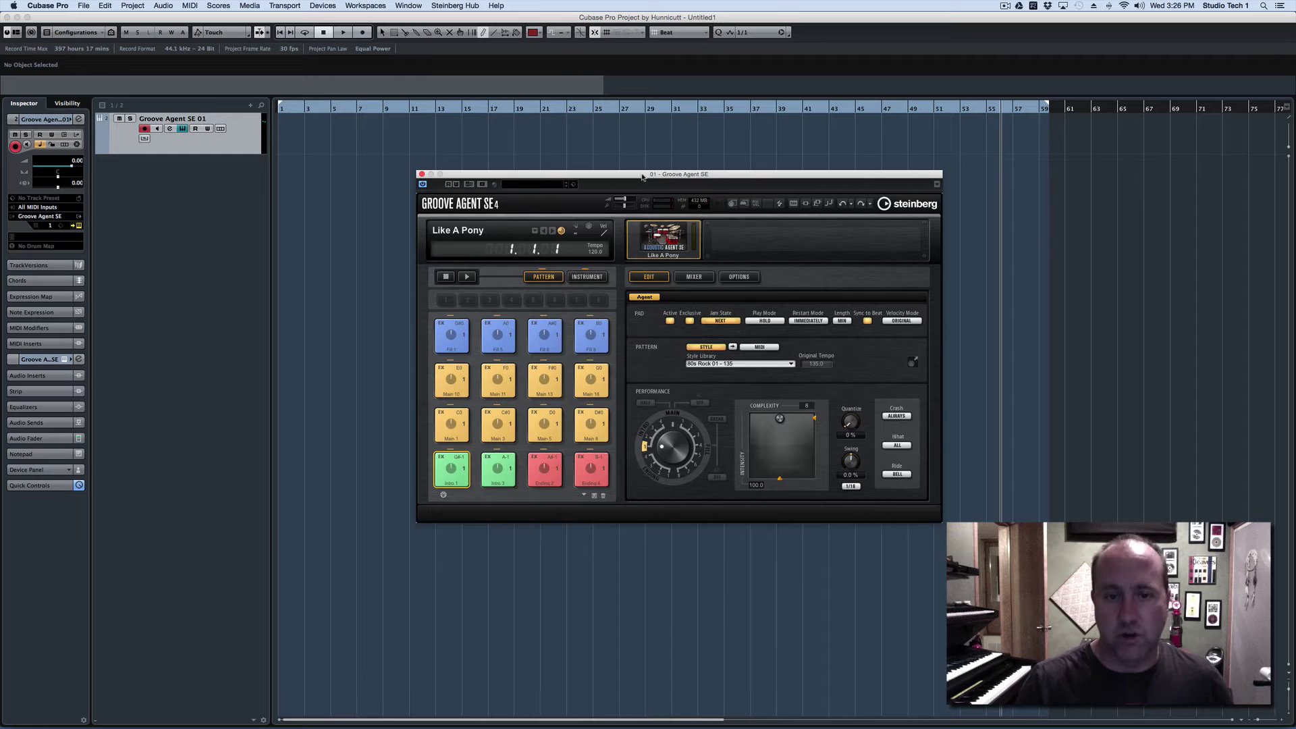
drag(638, 180, 635, 264)
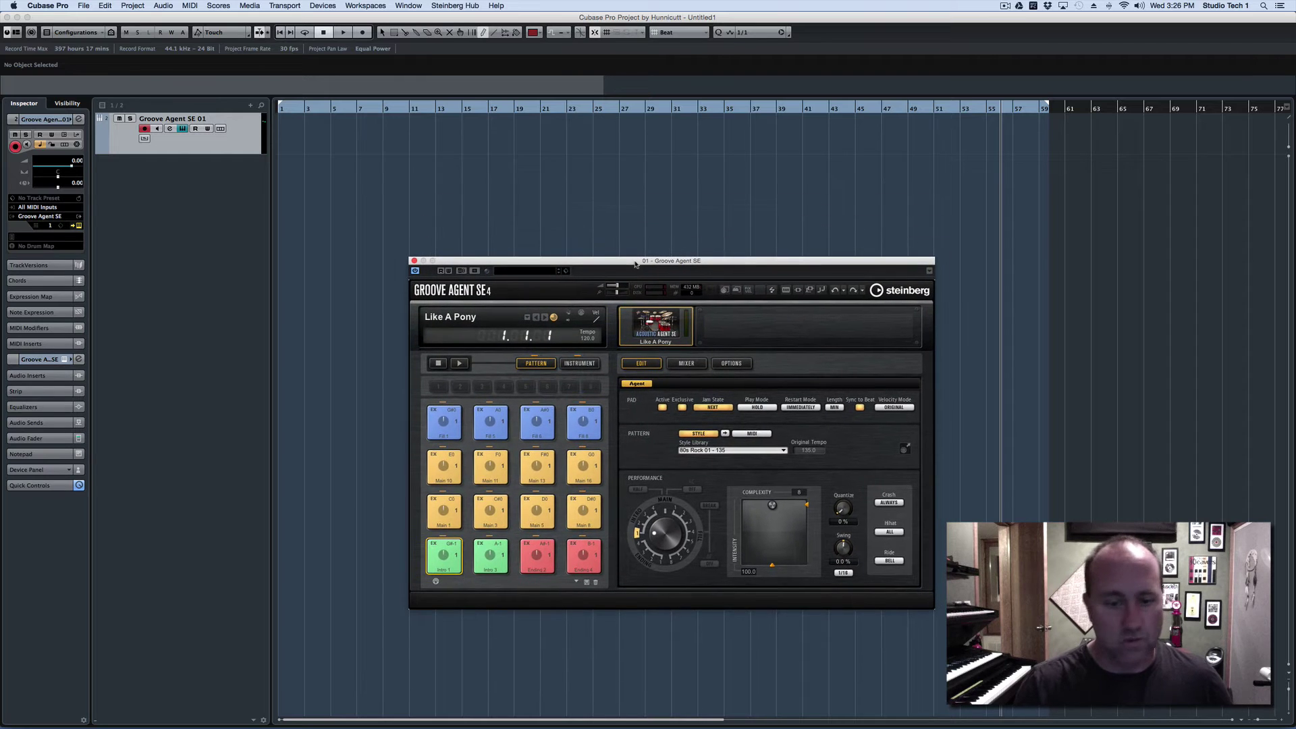
click(449, 515)
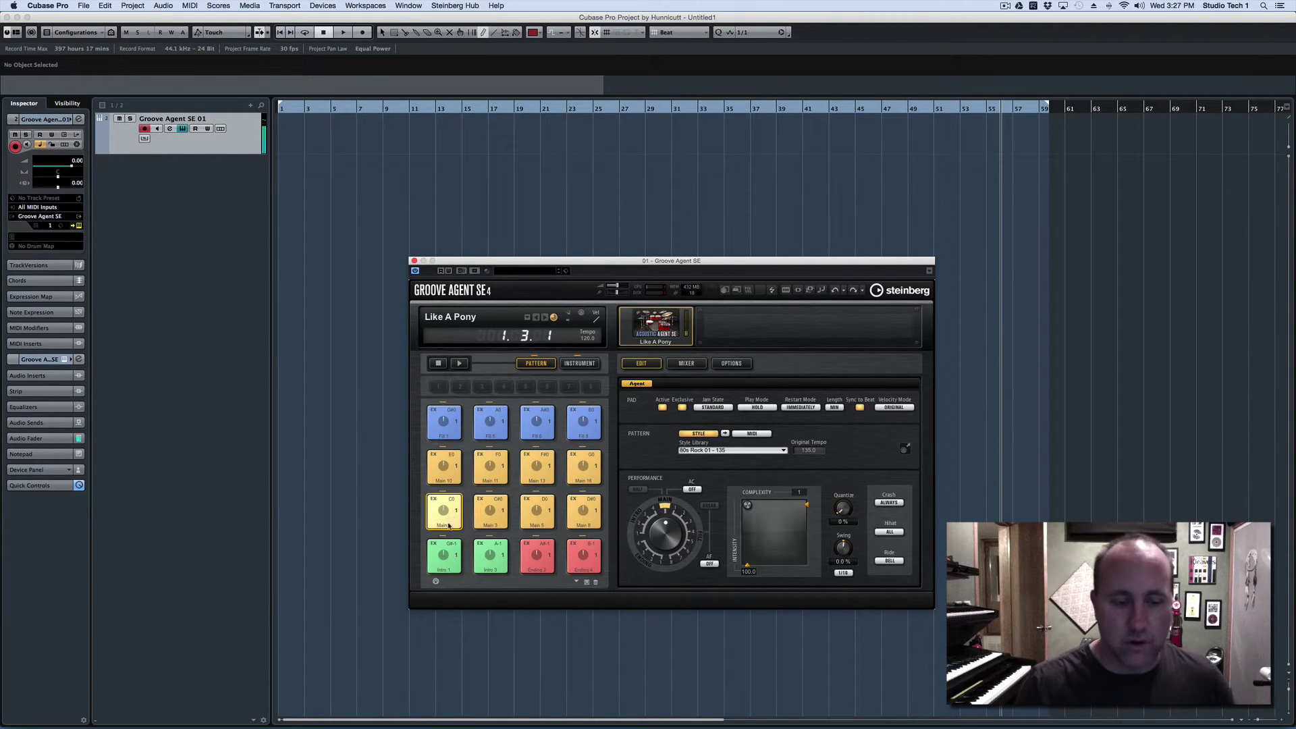
right_click(446, 518)
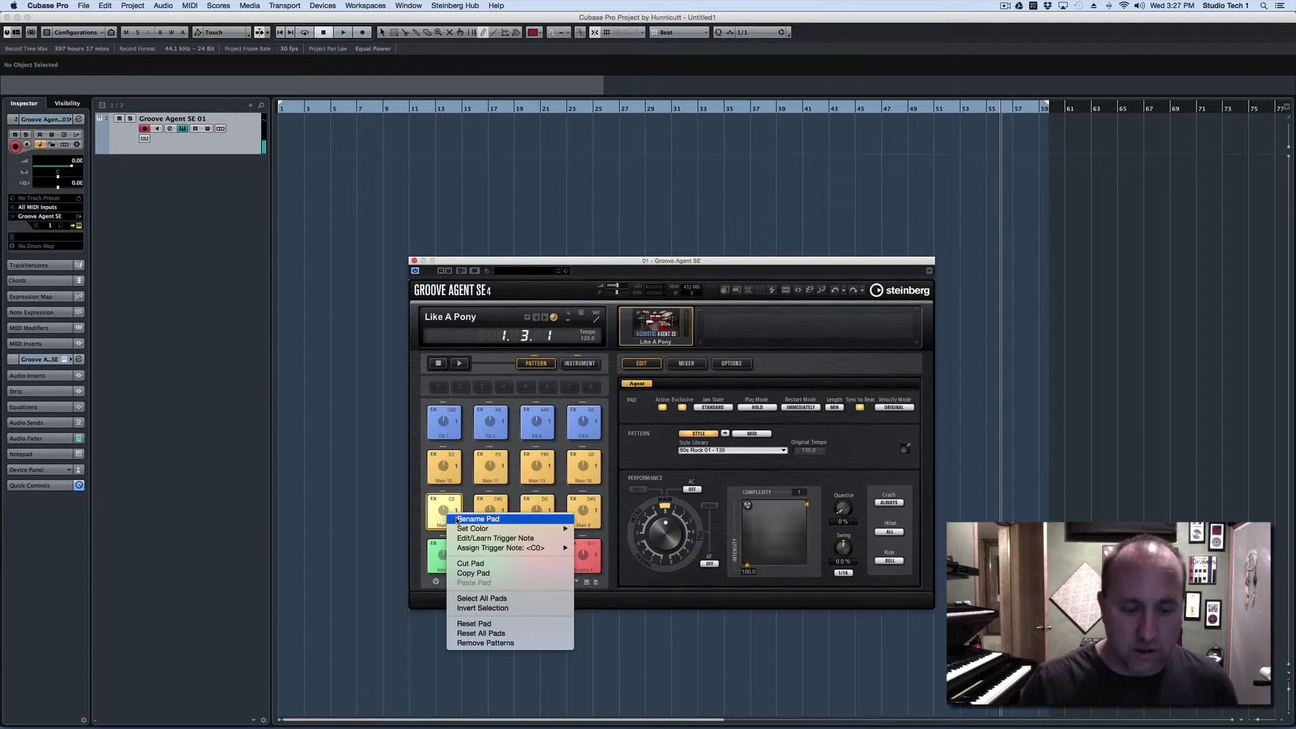
click(456, 519)
text(Chorus)
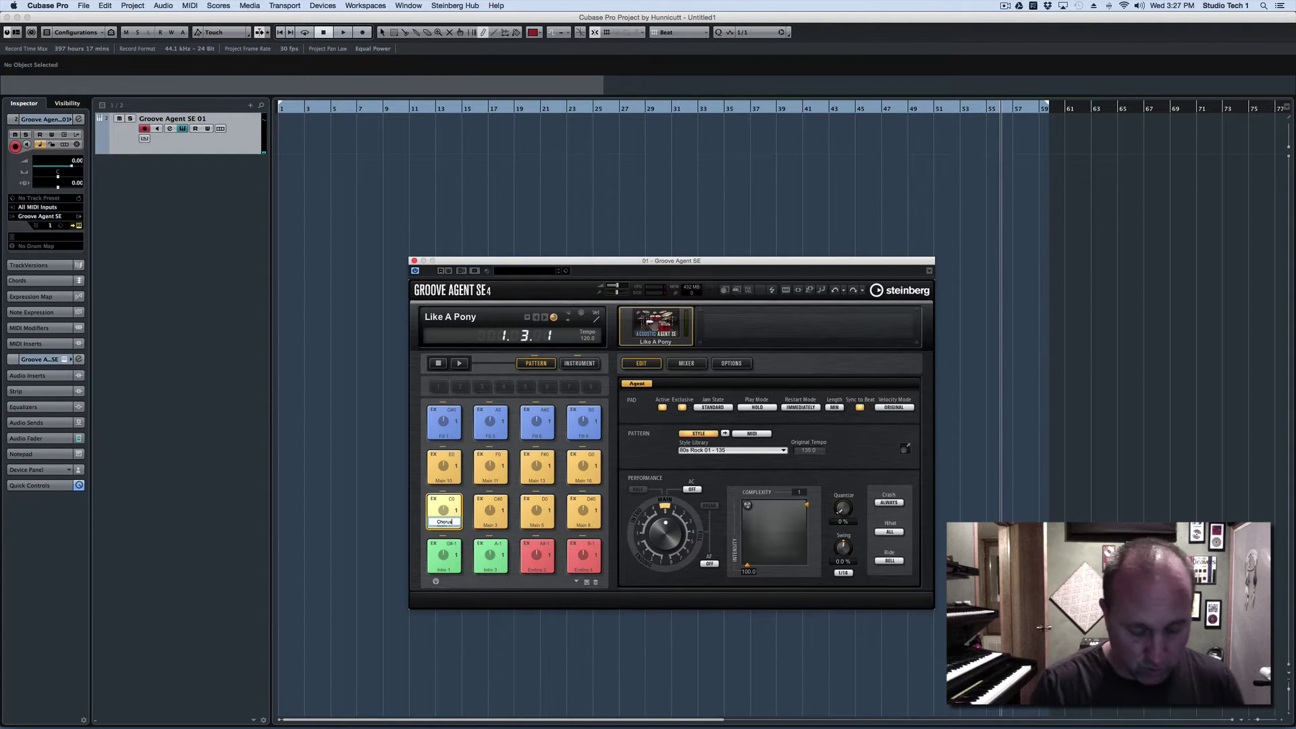
key(Return)
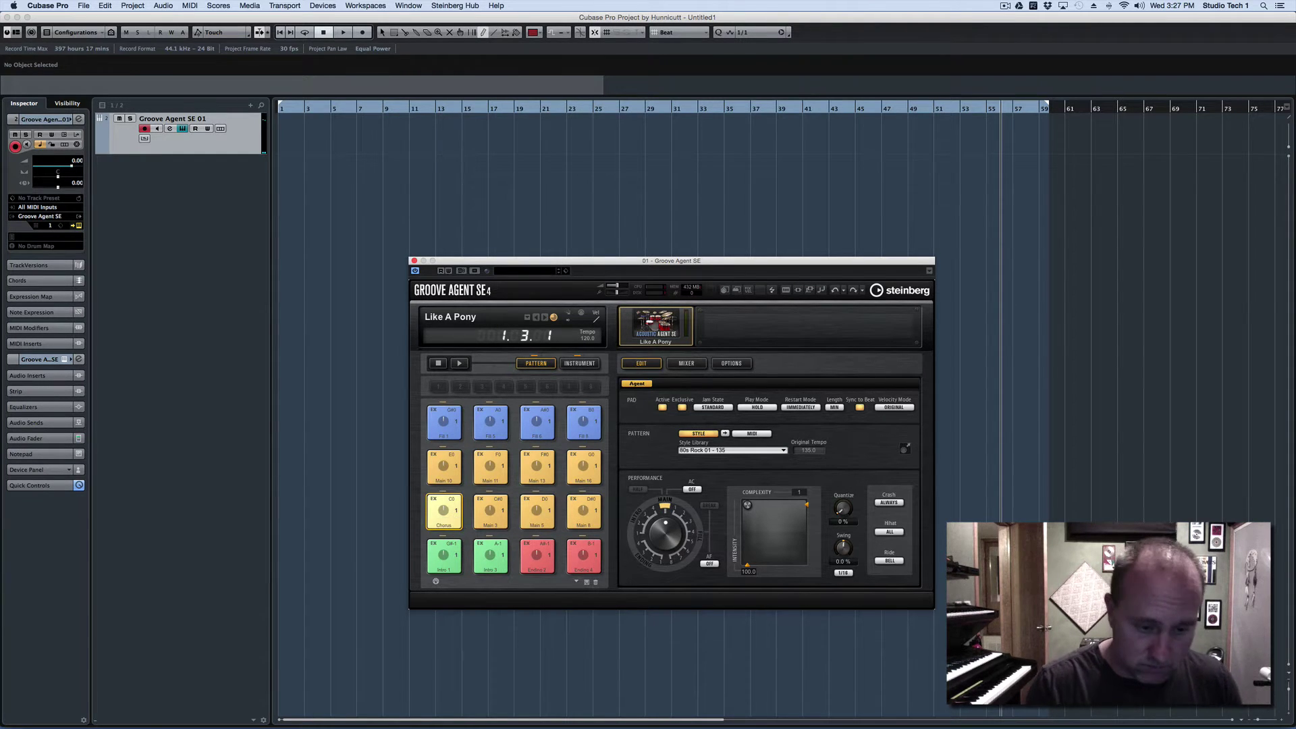
- Rename the Main 3 pattern pad 'Verse'
click(491, 517)
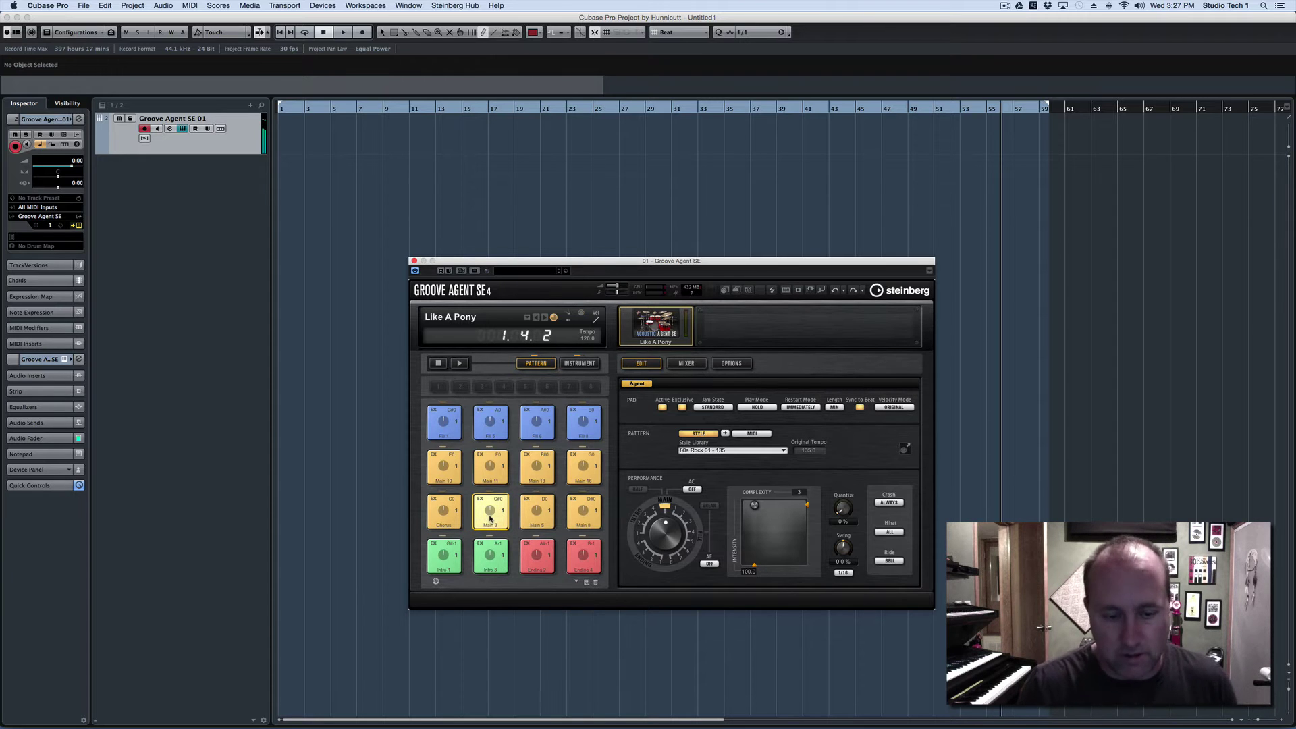
right_click(492, 522)
click(499, 522)
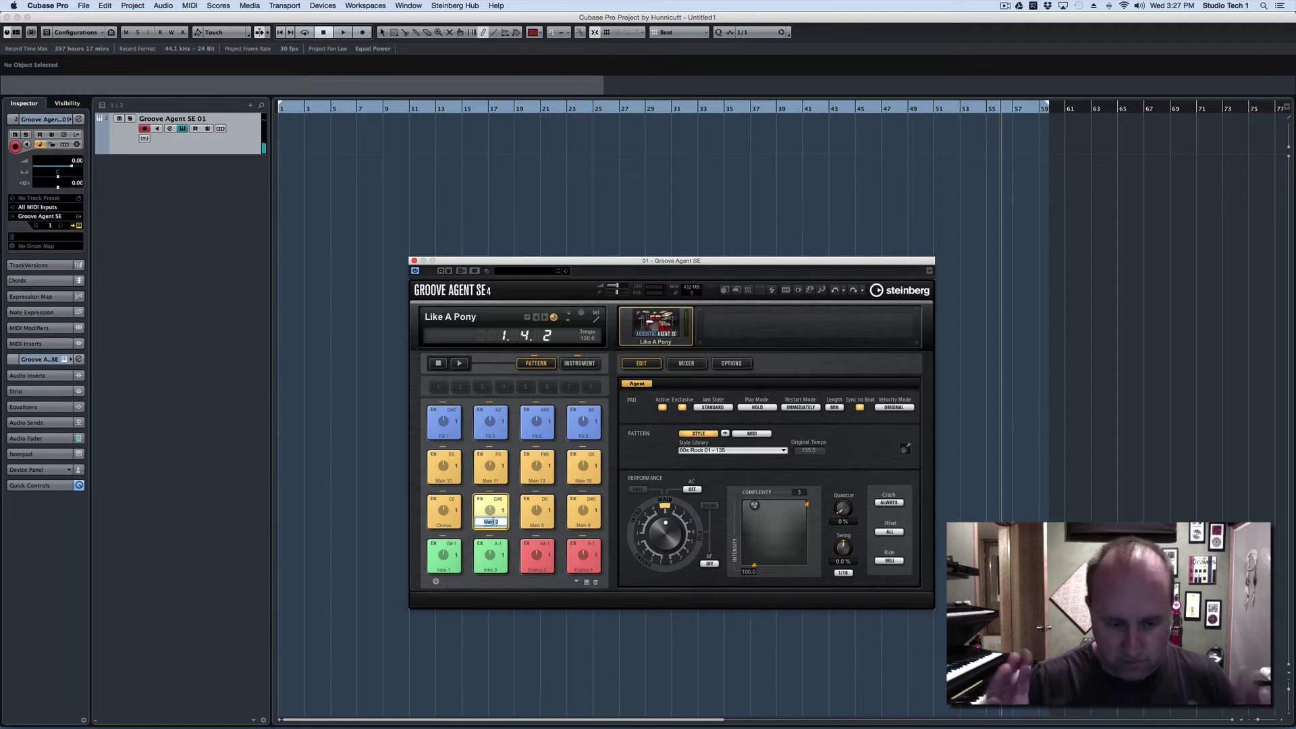
text(V)
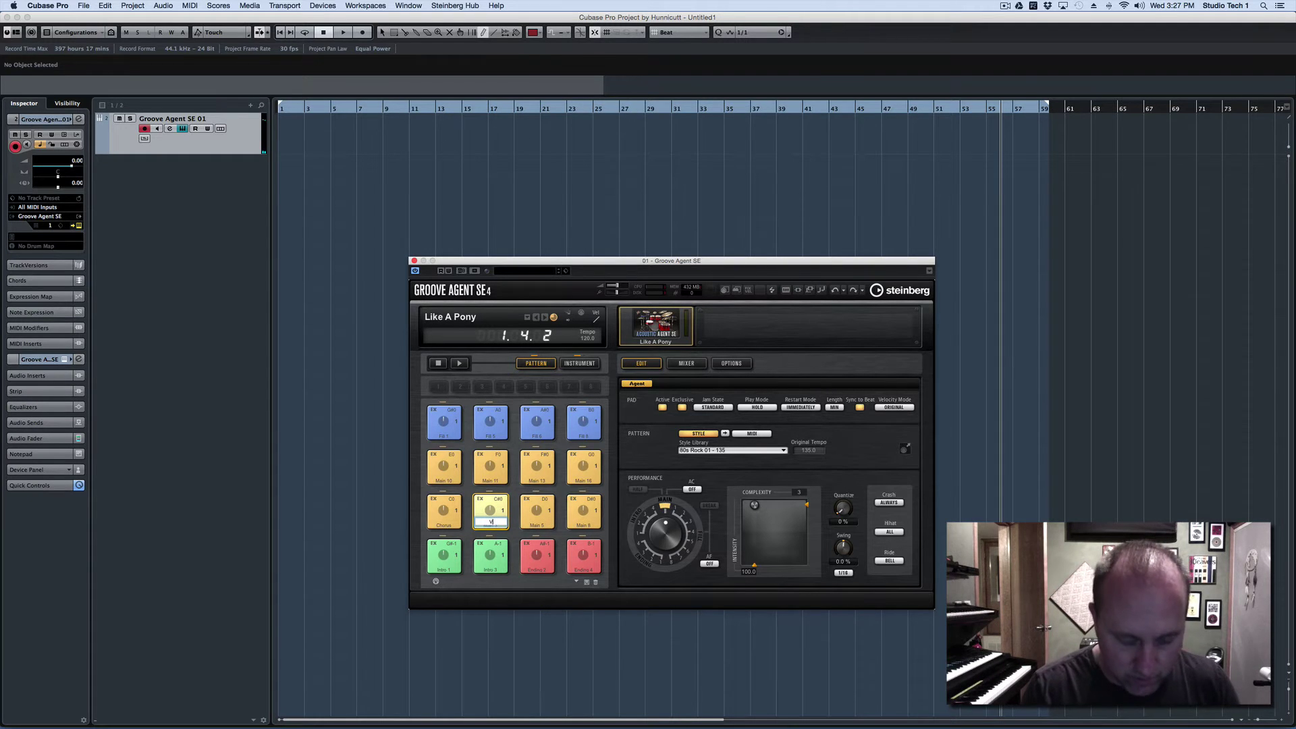
text(erse)
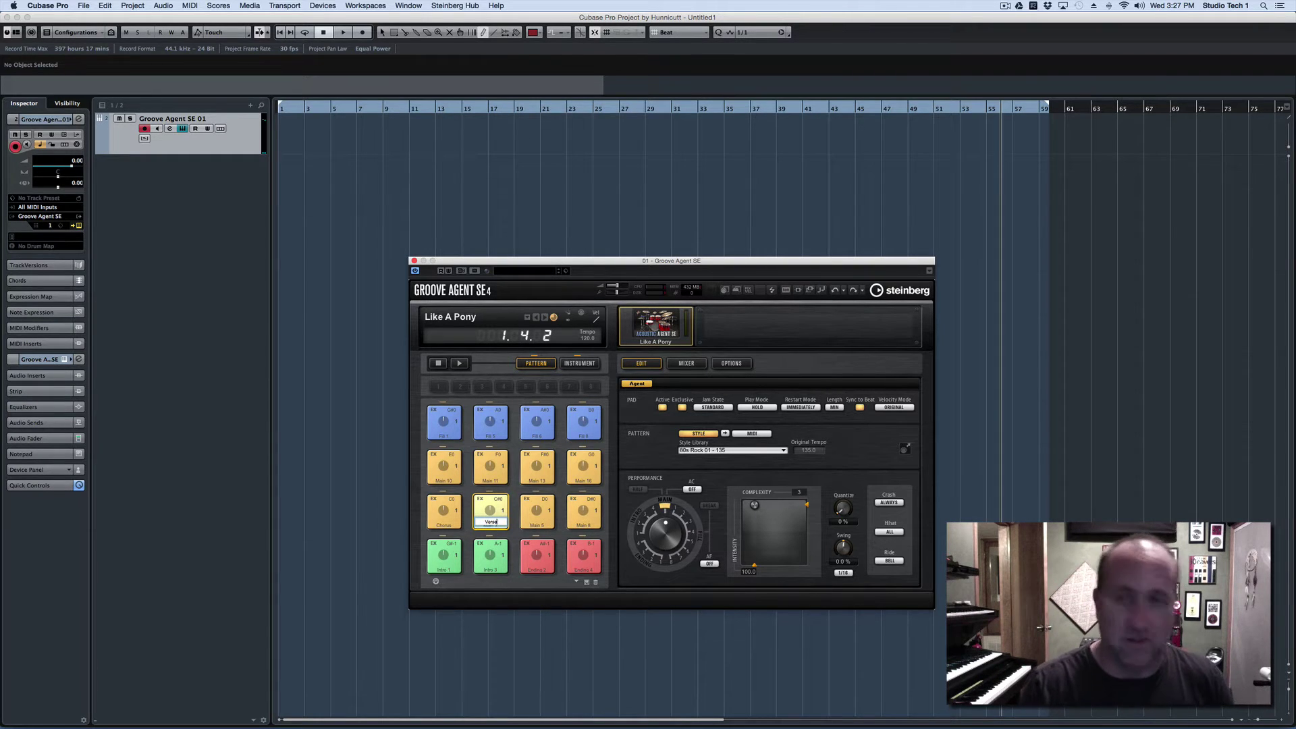
key(Return)
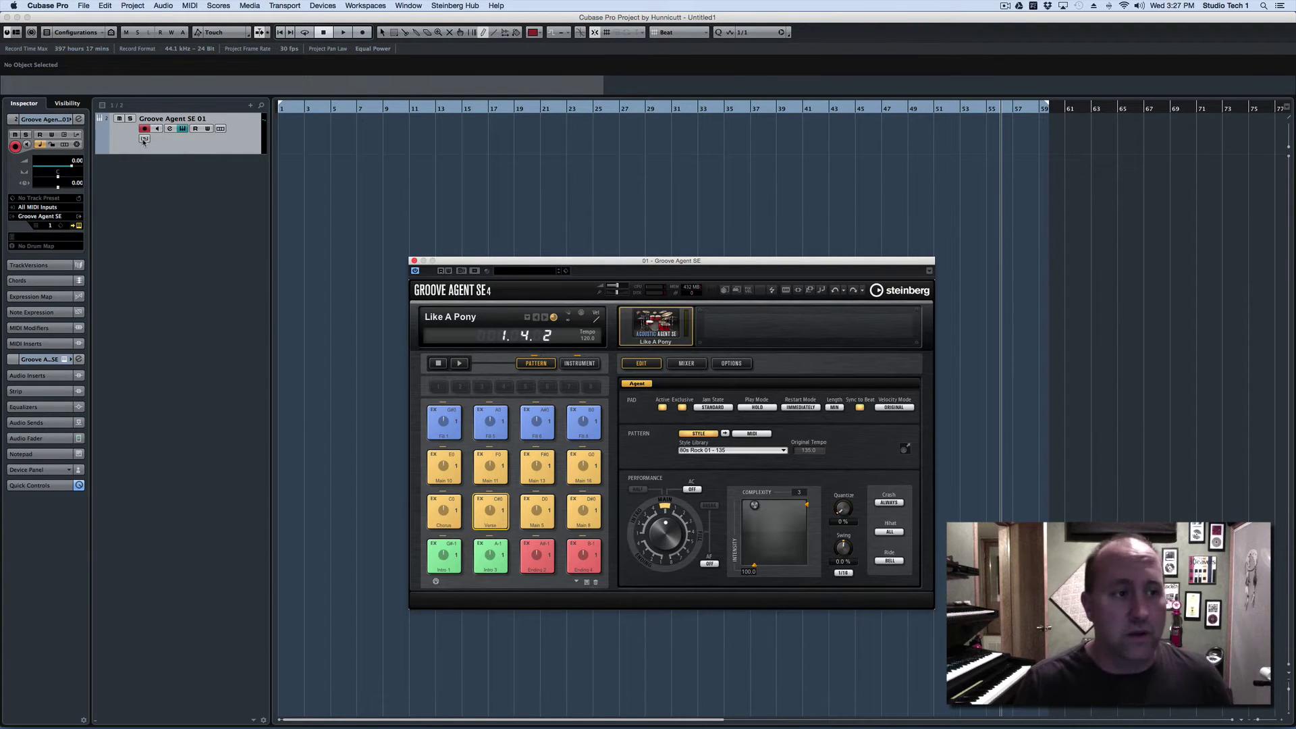
- Replace the short part with a MIDI part spanning bars 1 to 59, then toggle Edit In-Place
click(144, 140)
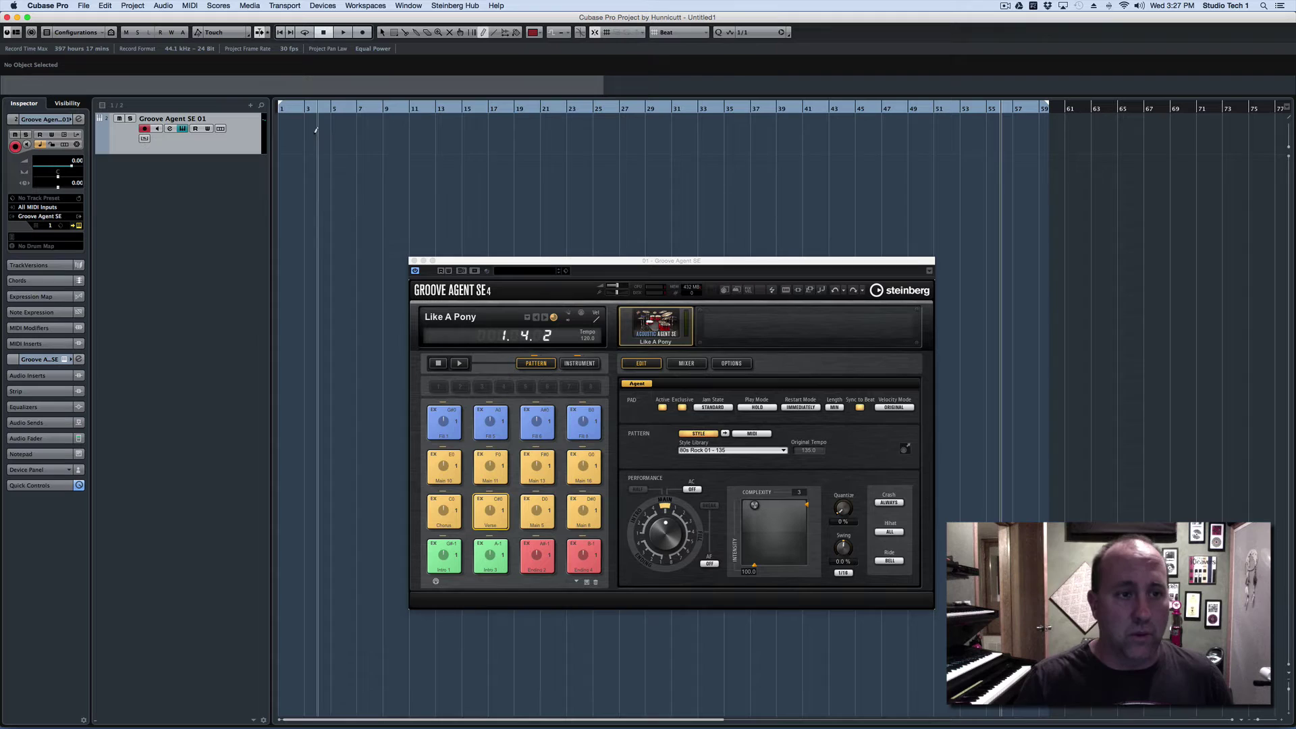
drag(286, 131, 342, 134)
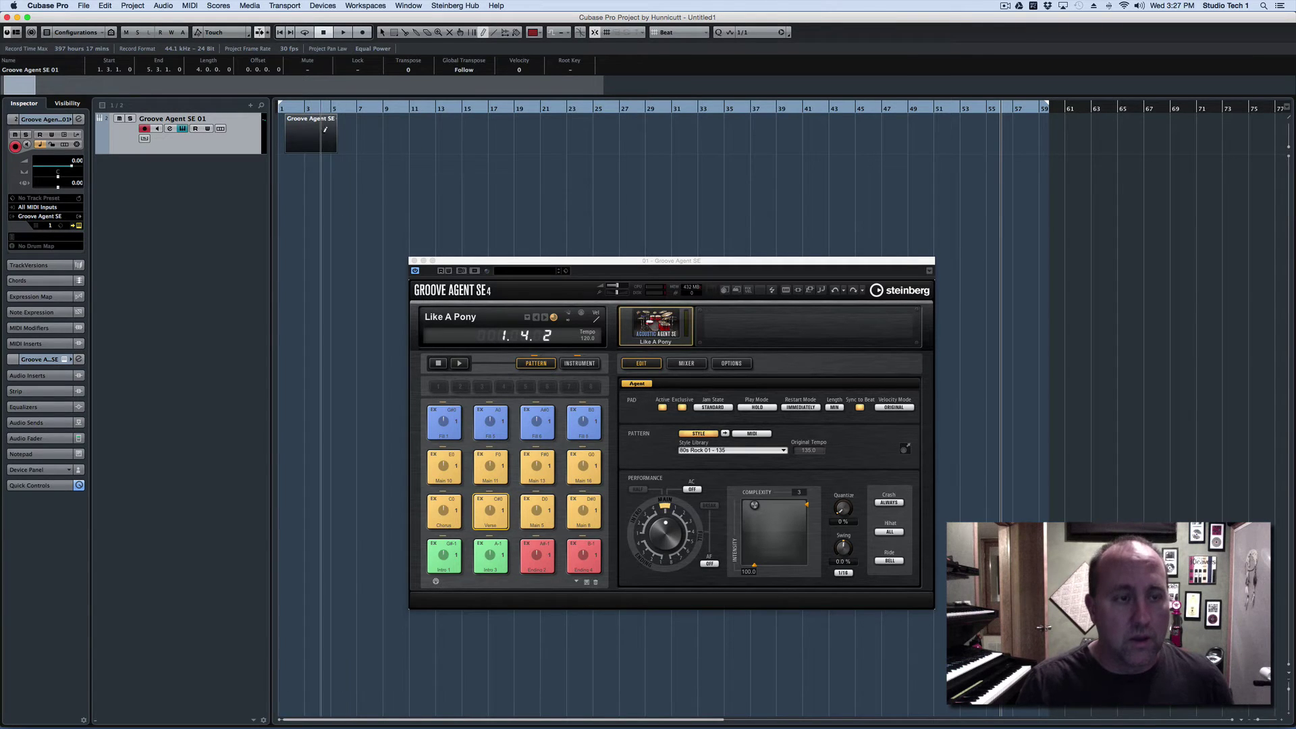
key(Delete)
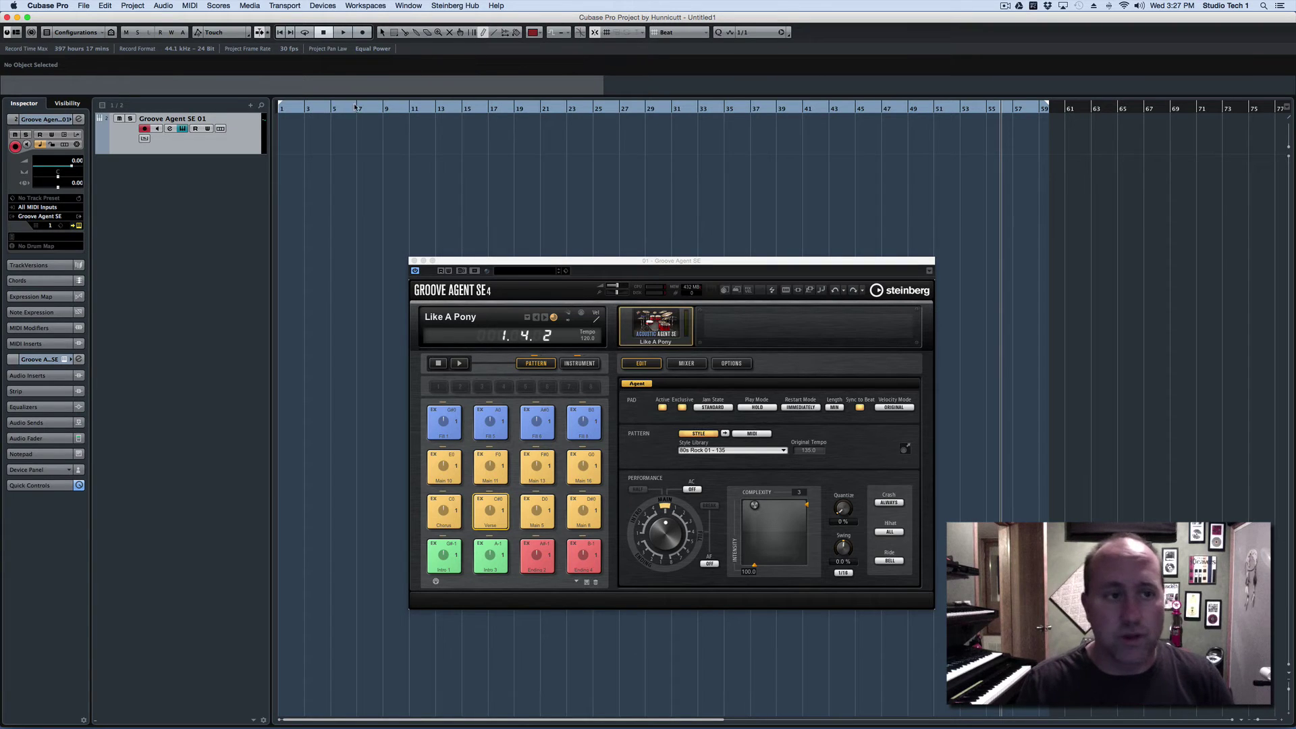
mouse_move(281, 125)
mouse_down()
mouse_move(1067, 122)
mouse_move(1048, 122)
mouse_up()
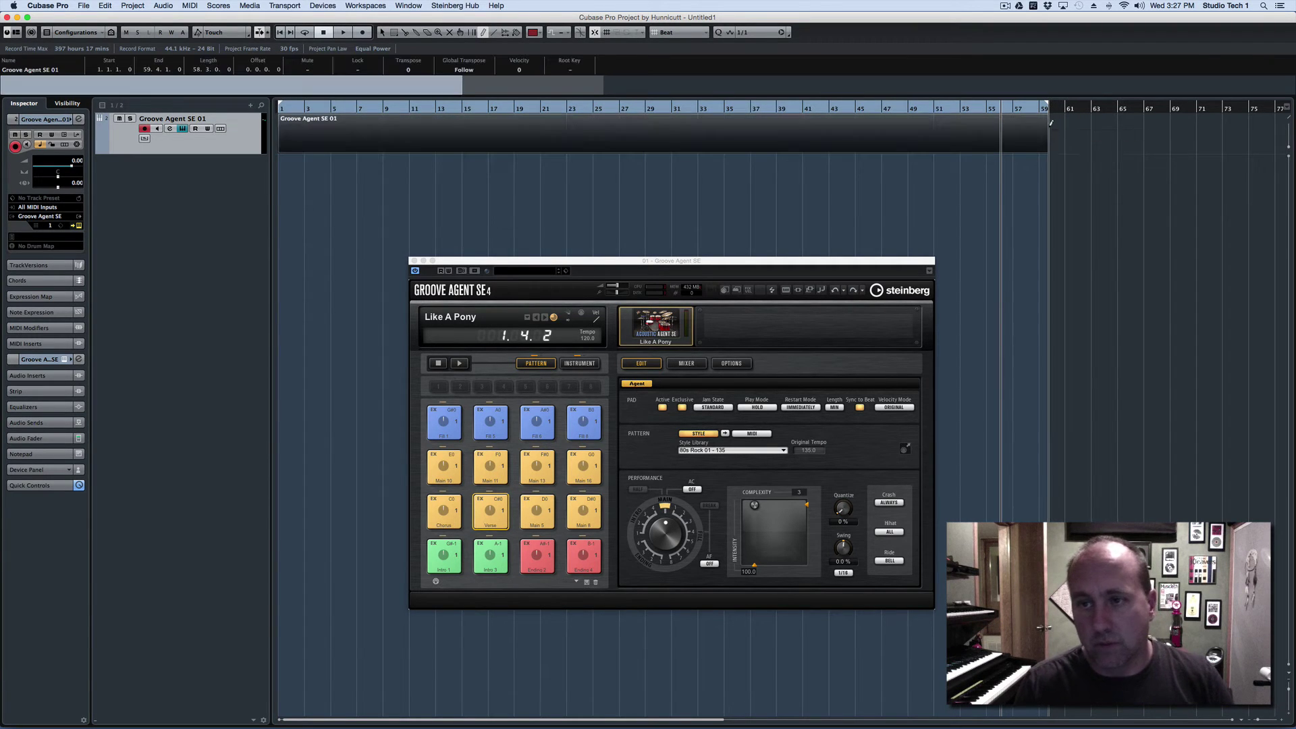
click(144, 139)
click(144, 139)
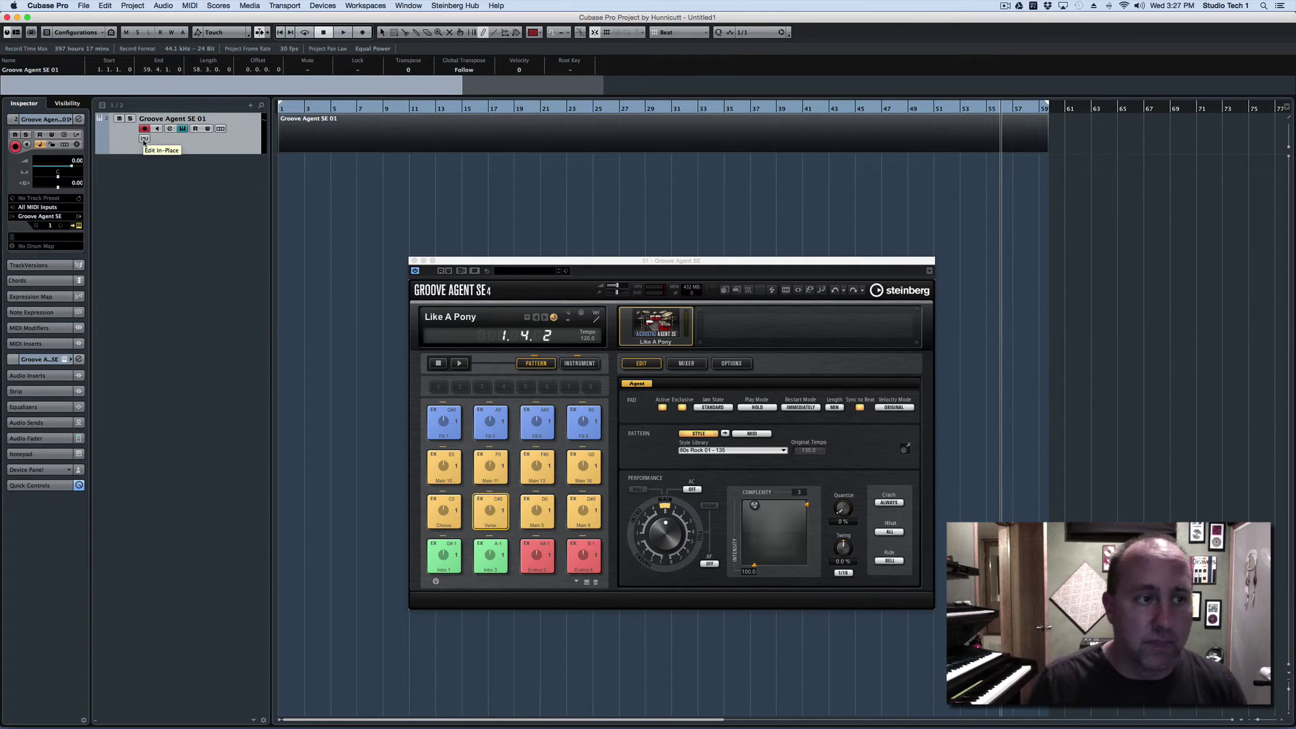
- In the in-place editor, add a one-bar G#1 trigger note at bar 1 and audition it
click(144, 139)
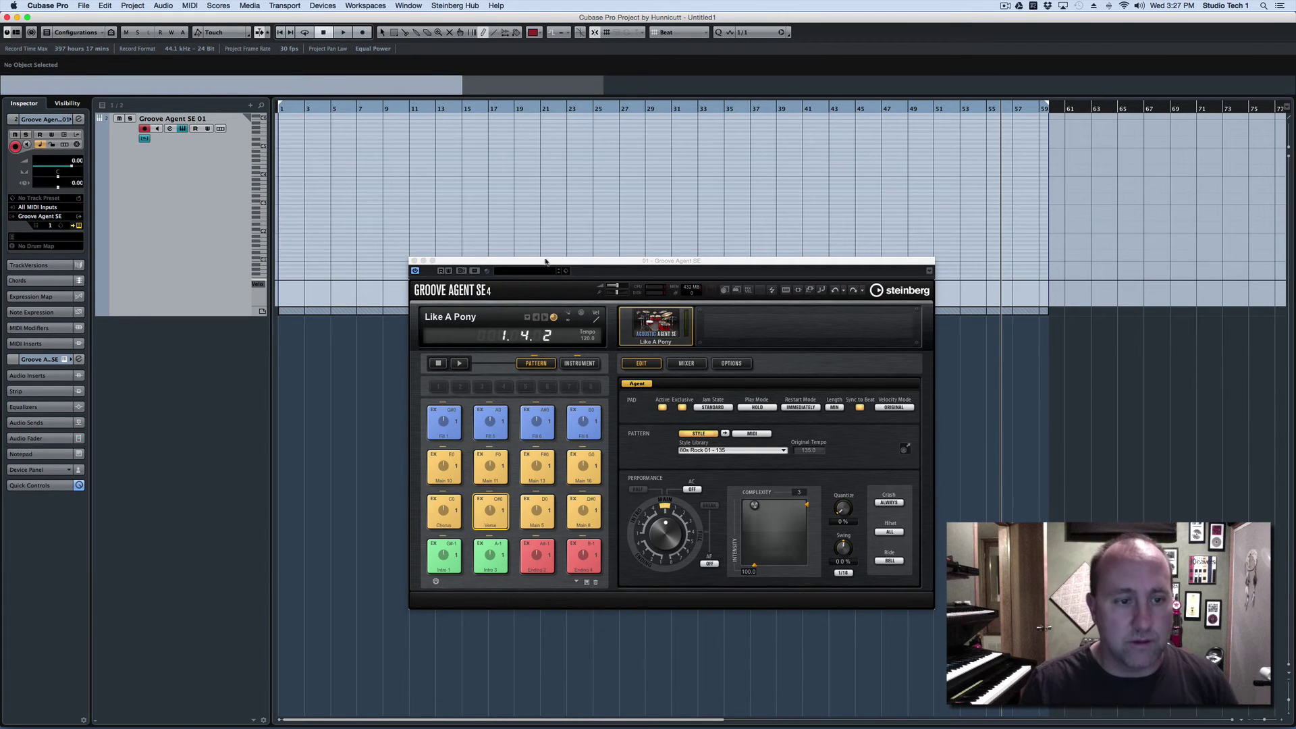
drag(545, 261, 749, 336)
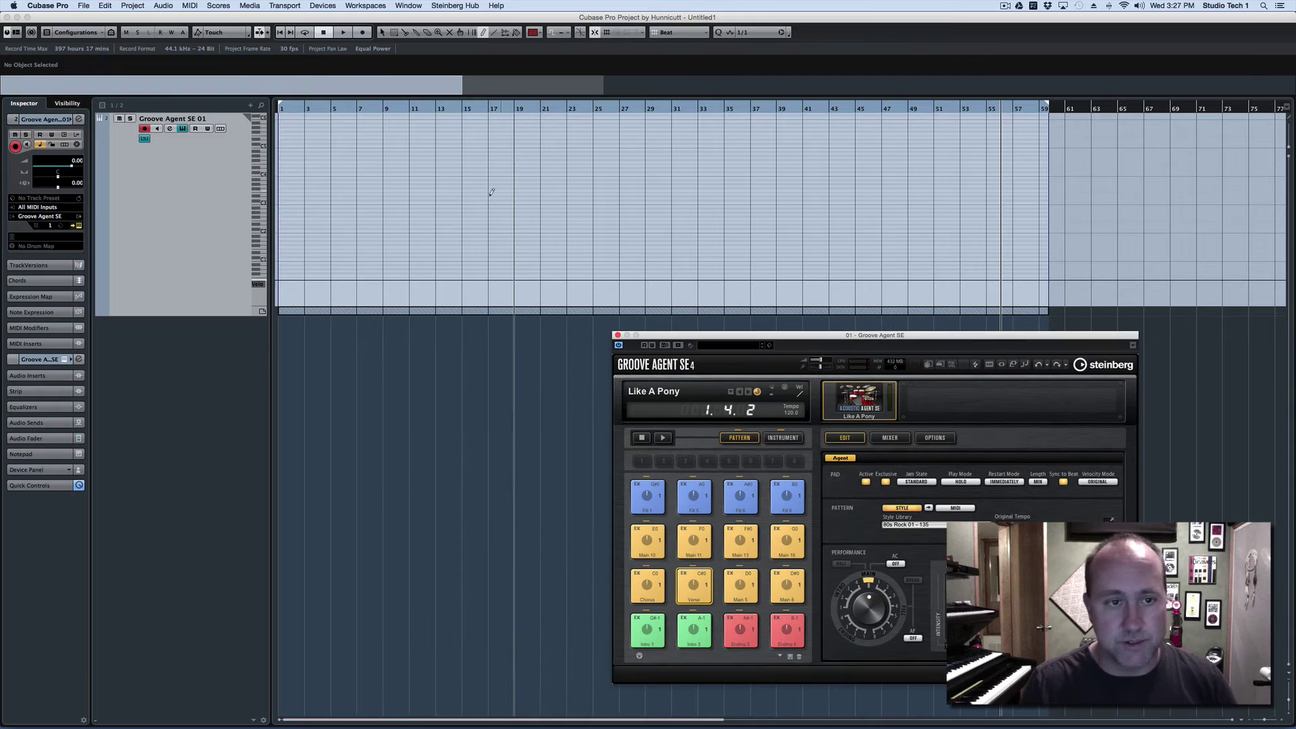
click(280, 238)
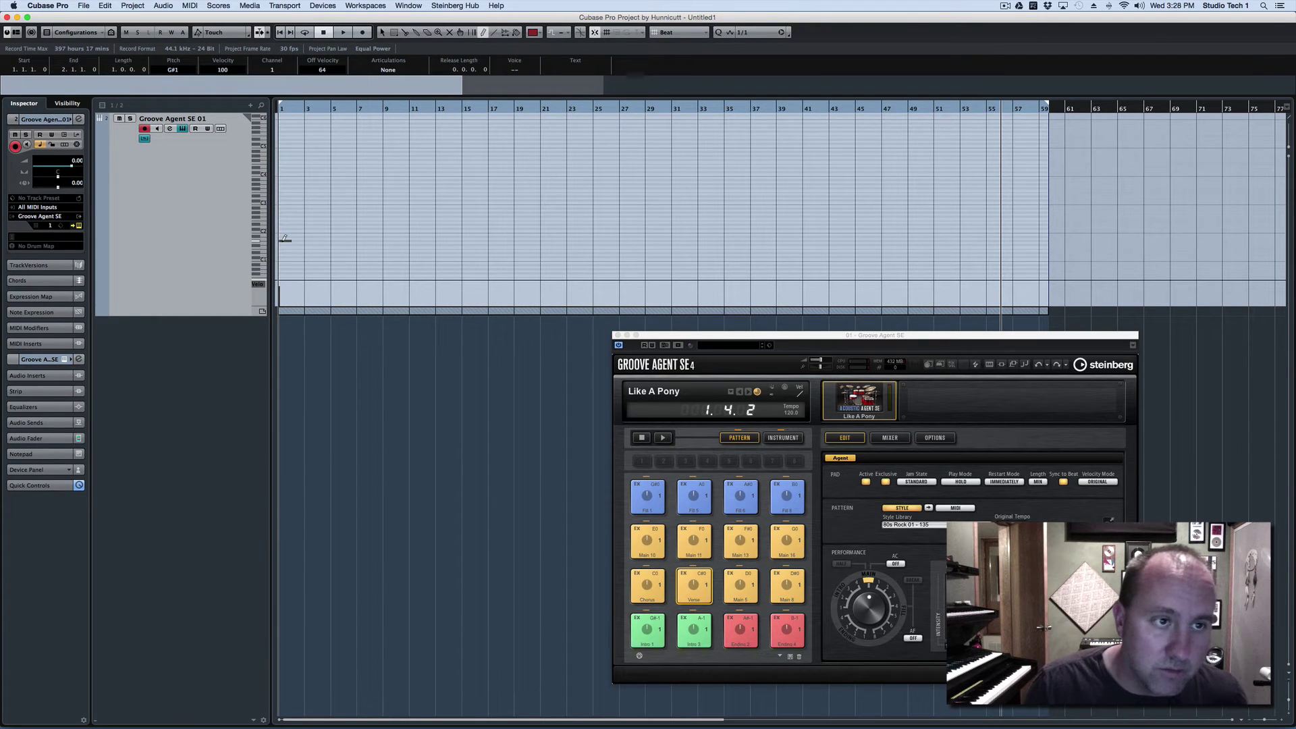
key(space)
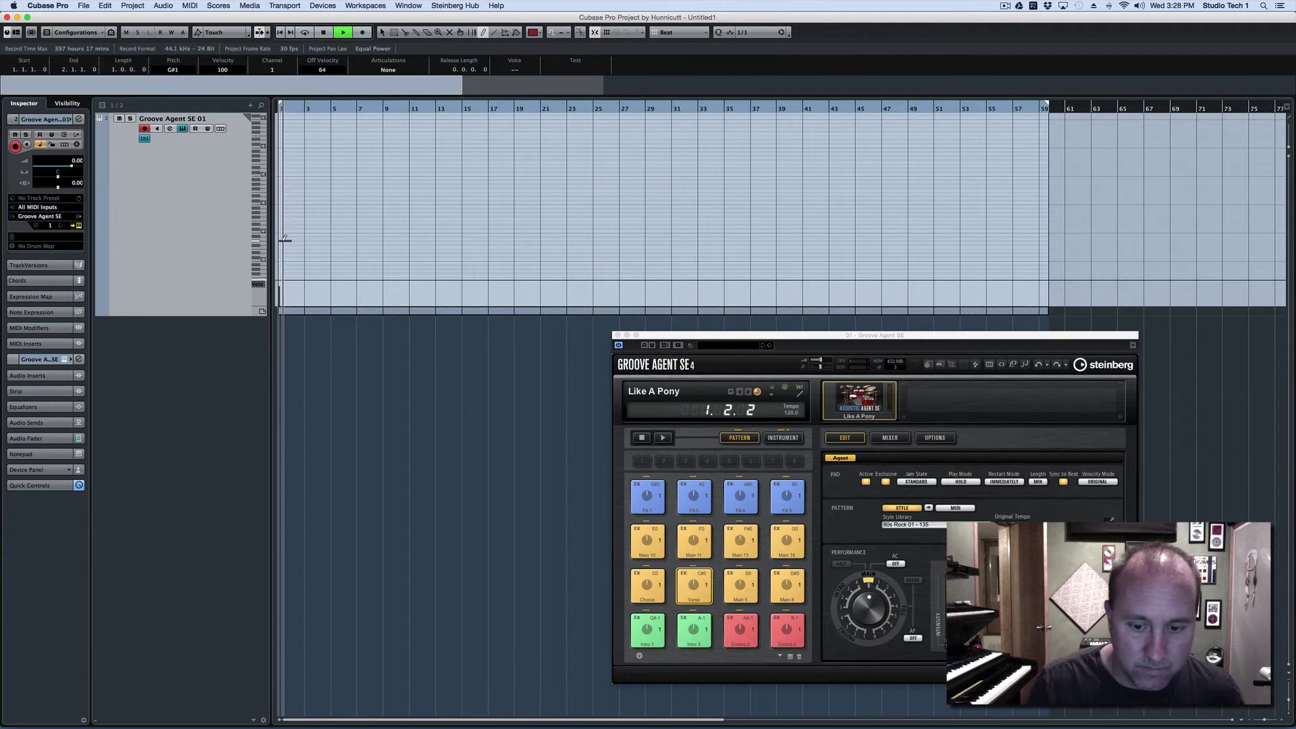
key(space)
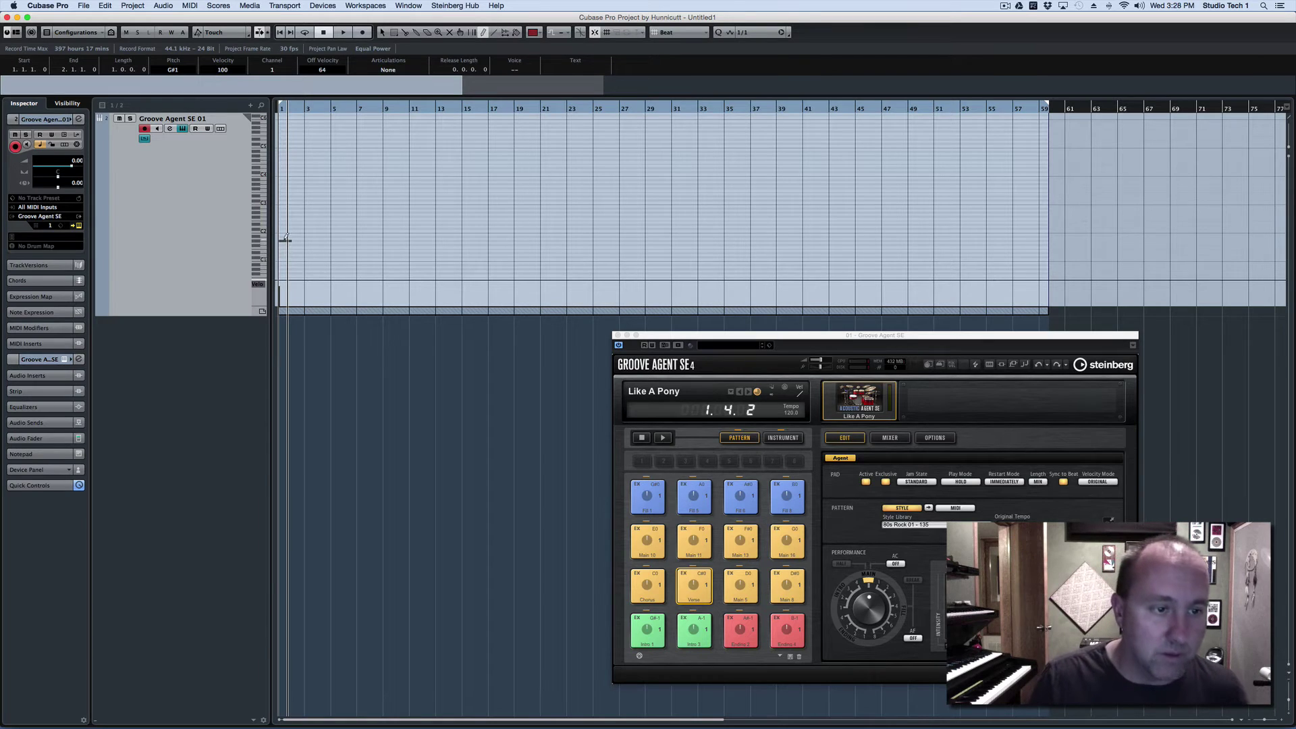
- Audition the drum pad sounds and move the bar-1 trigger note down to D0
right_click(283, 241)
click(284, 241)
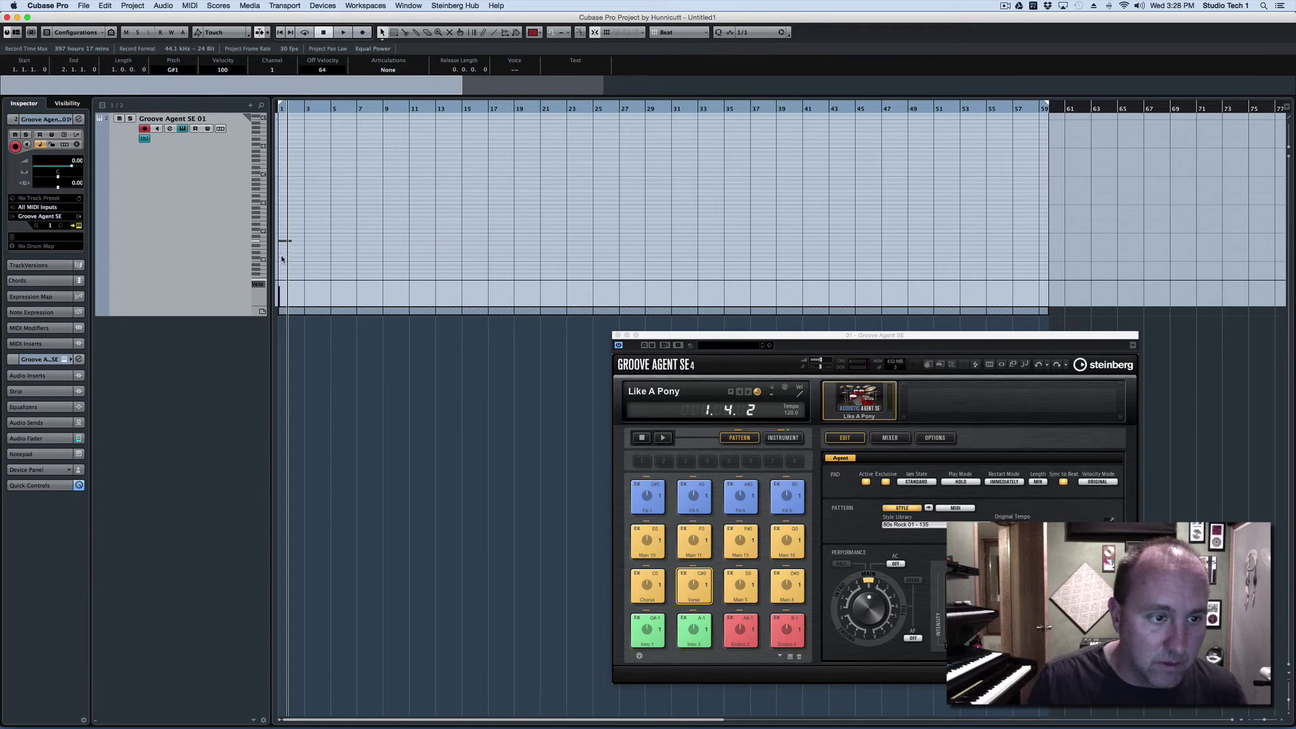
drag(282, 259, 282, 277)
scroll(284, 257, down, 3)
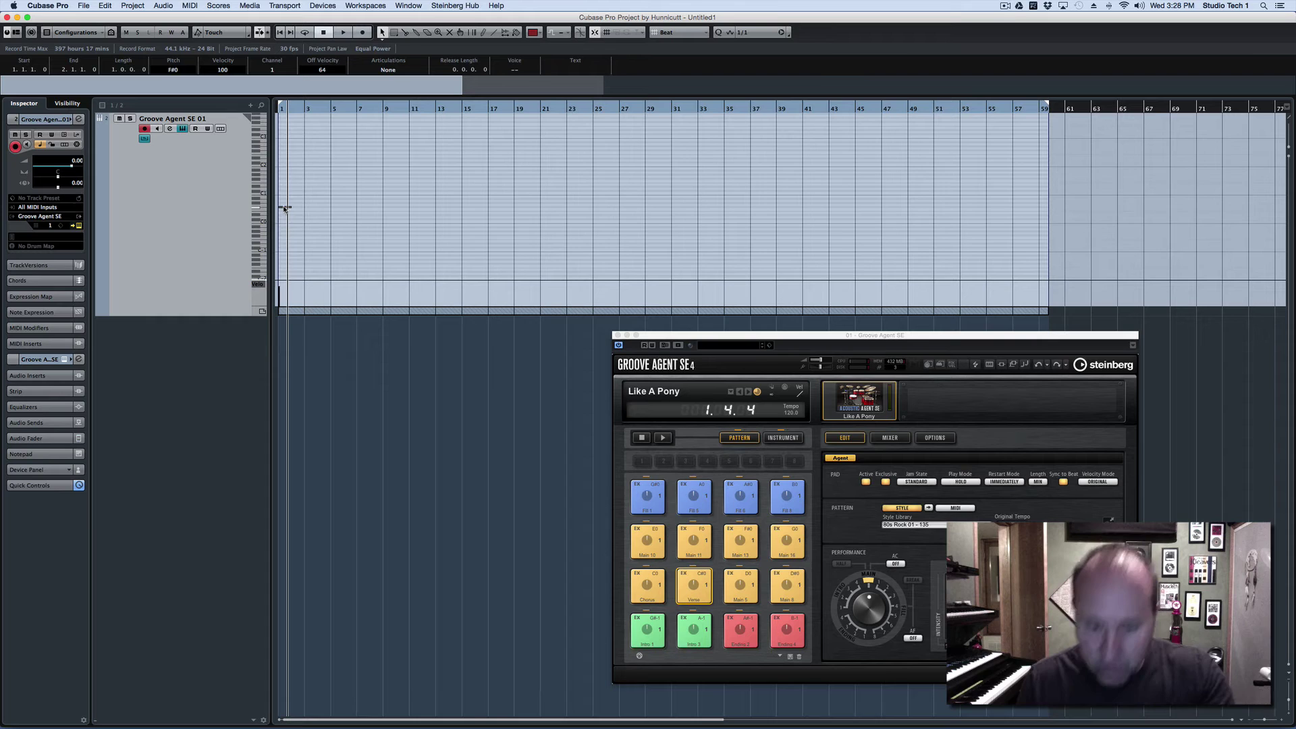
drag(283, 208, 283, 234)
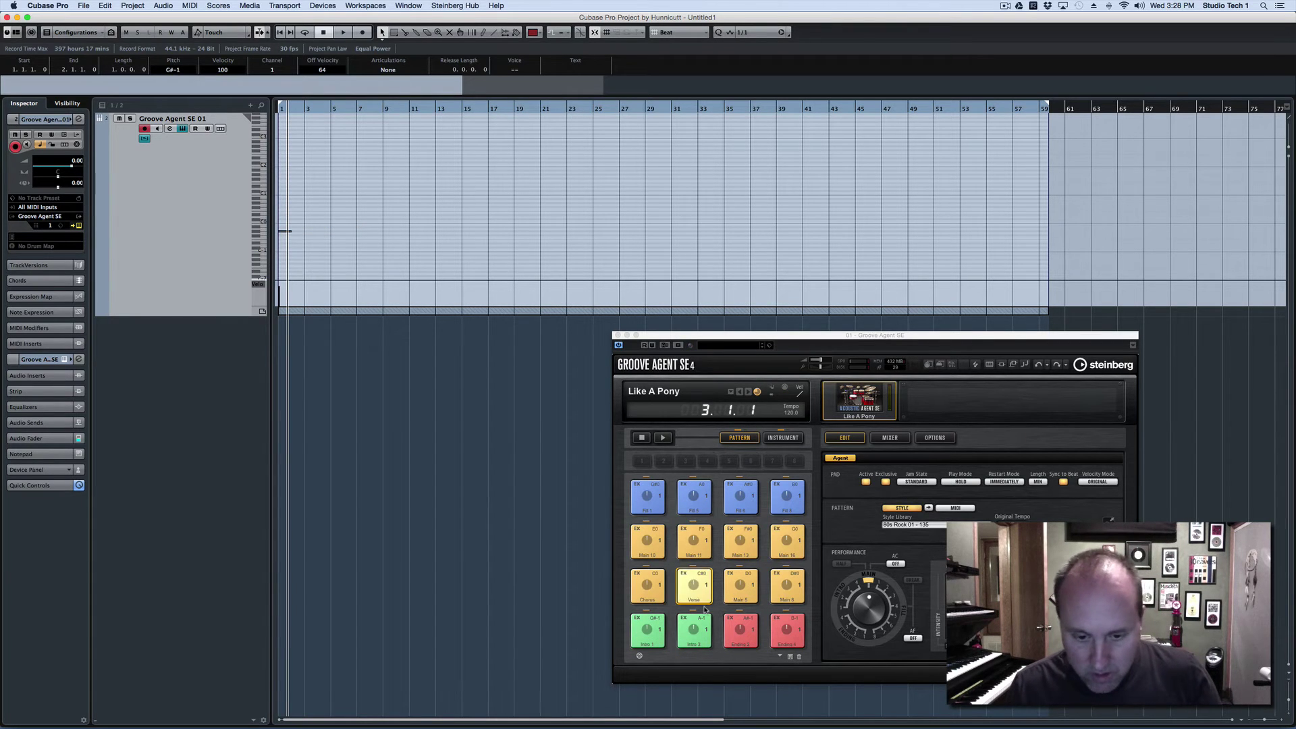
- Draw a C0 trigger note from bar 2 to bar 8
right_click(283, 224)
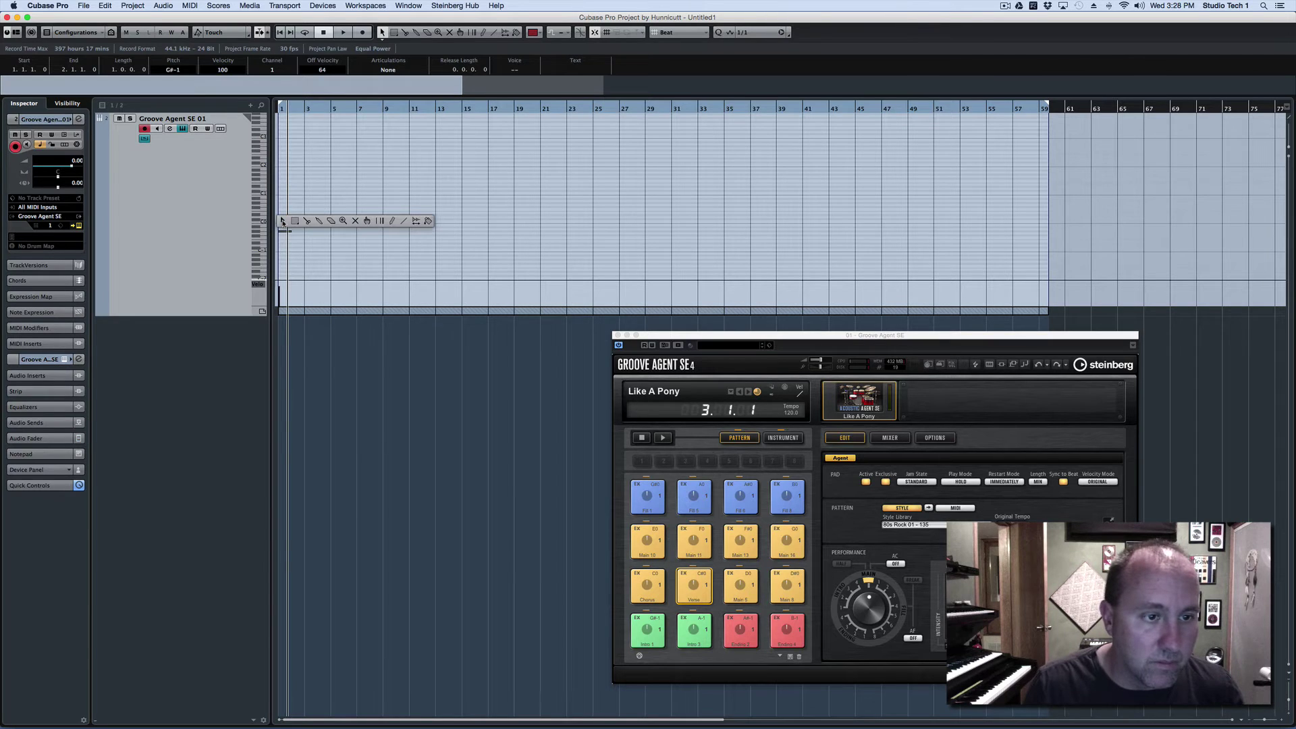
click(393, 223)
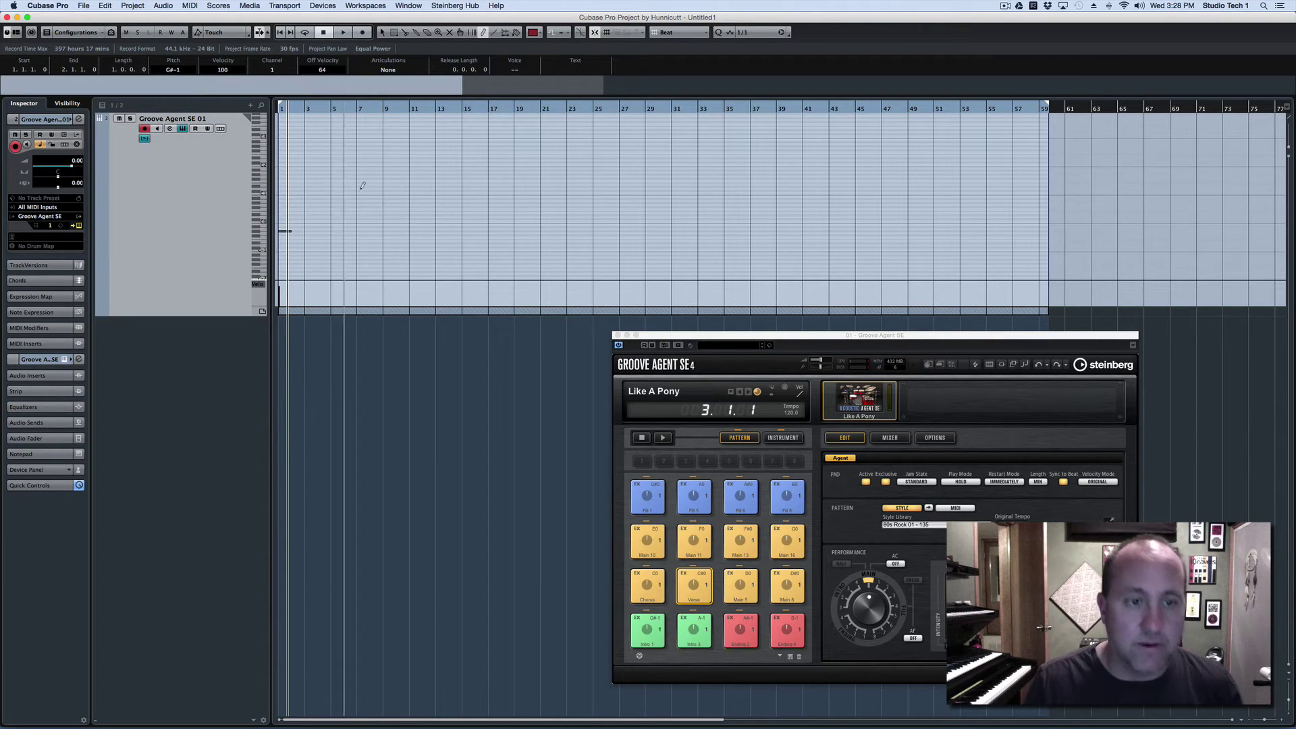
right_click(337, 209)
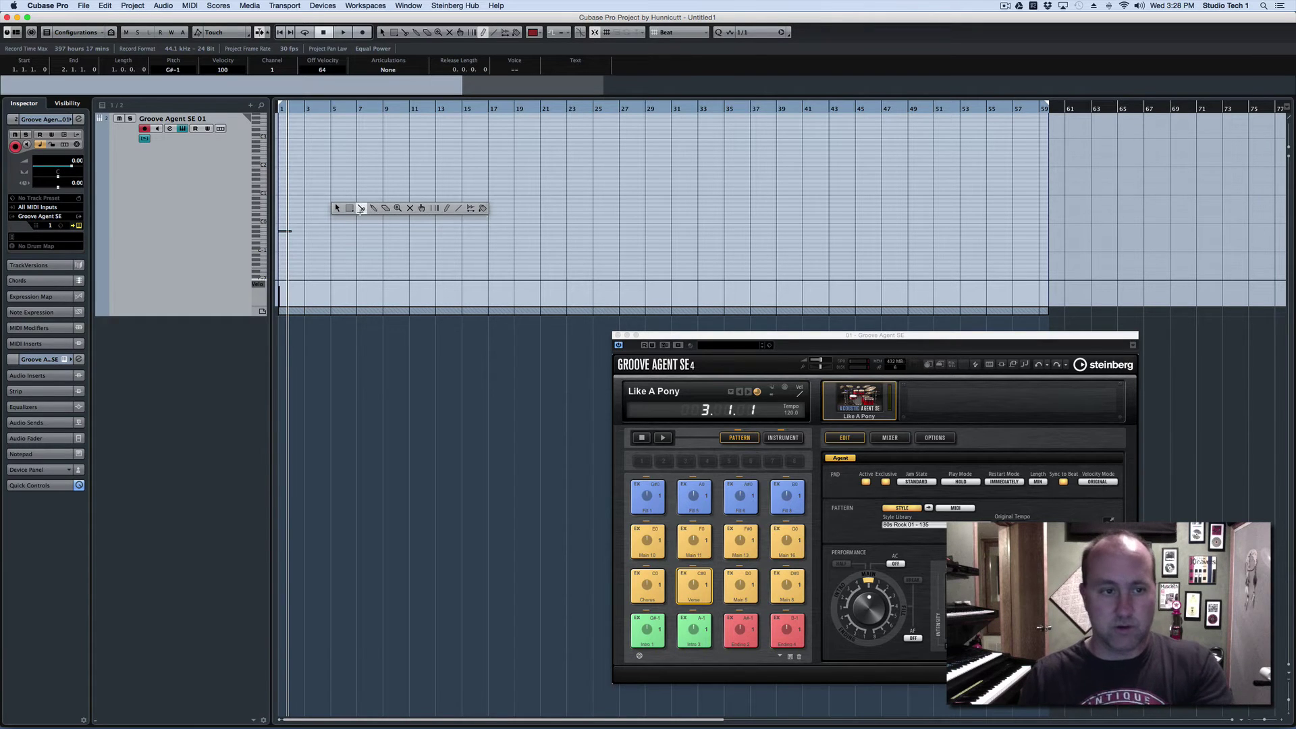
click(446, 208)
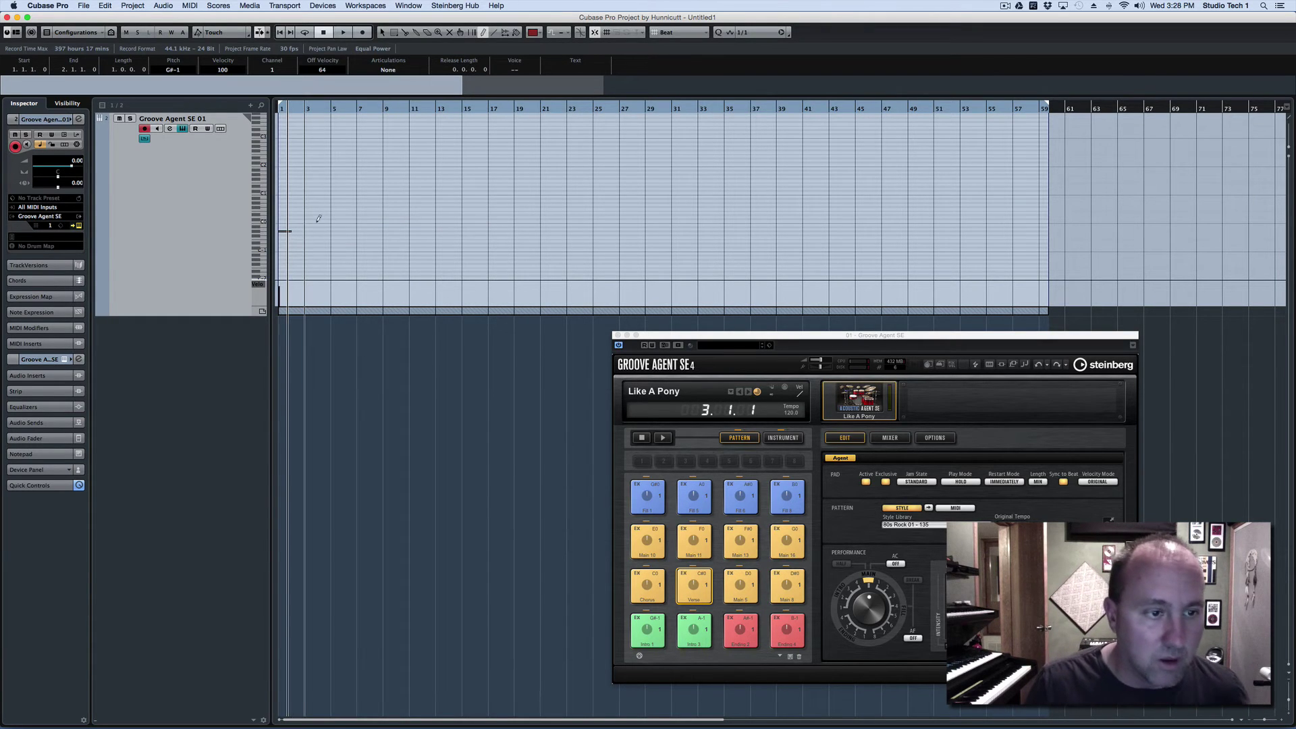
drag(293, 221, 370, 220)
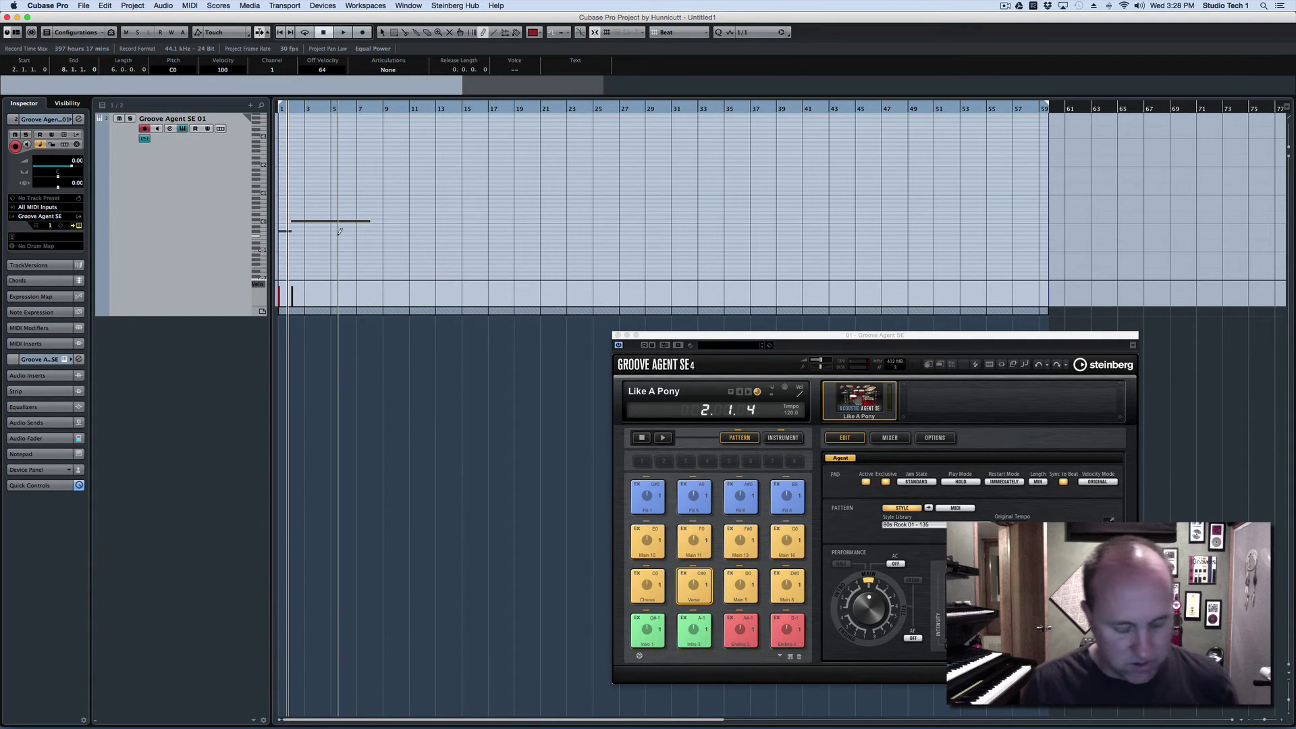
scroll(331, 236, right, 5)
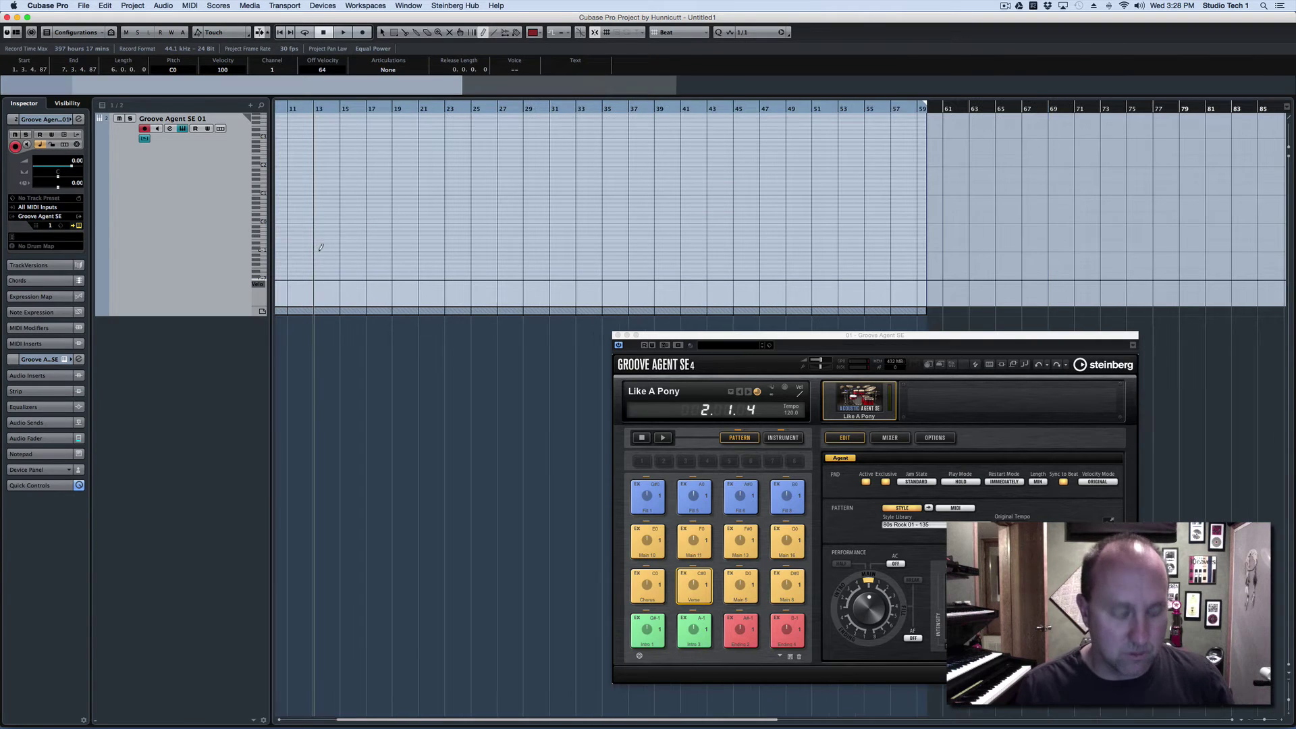
scroll(322, 248, left, 5)
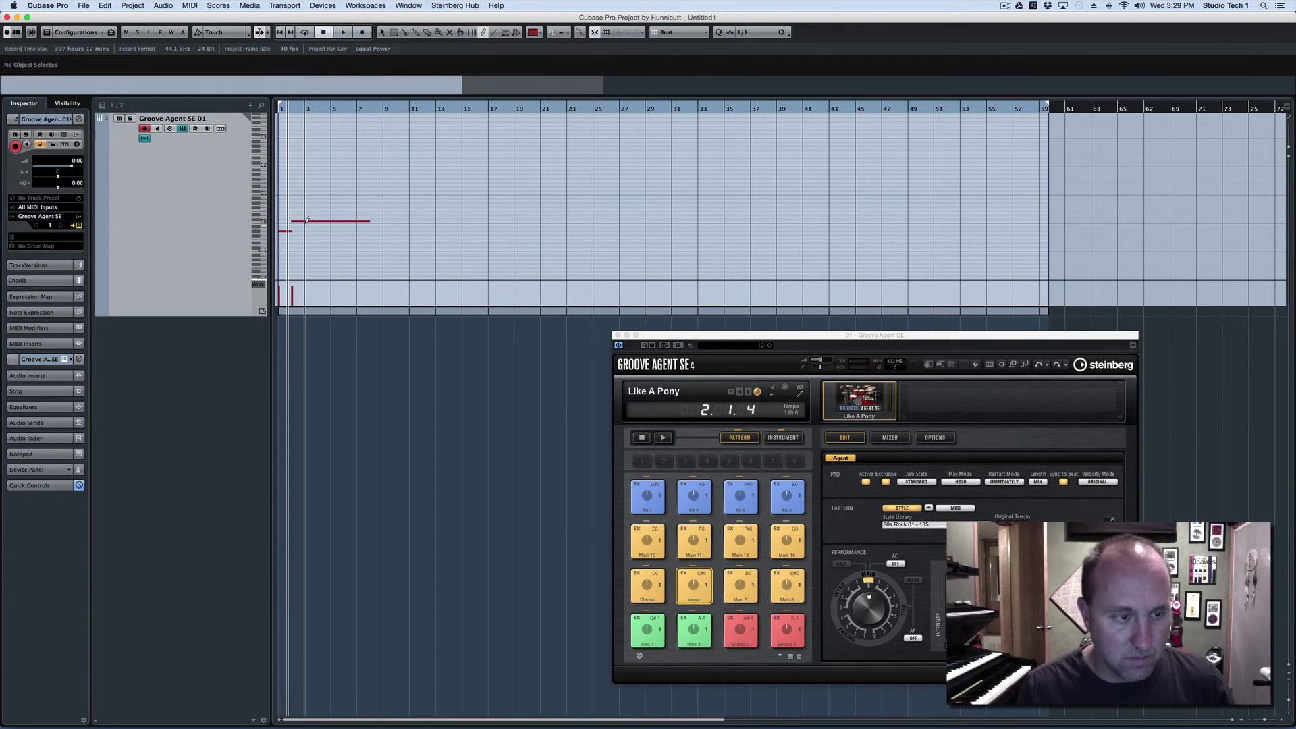
- Duplicate the C0 note, raise the copy to C#0, and duplicate both to bars 14–26
key(1)
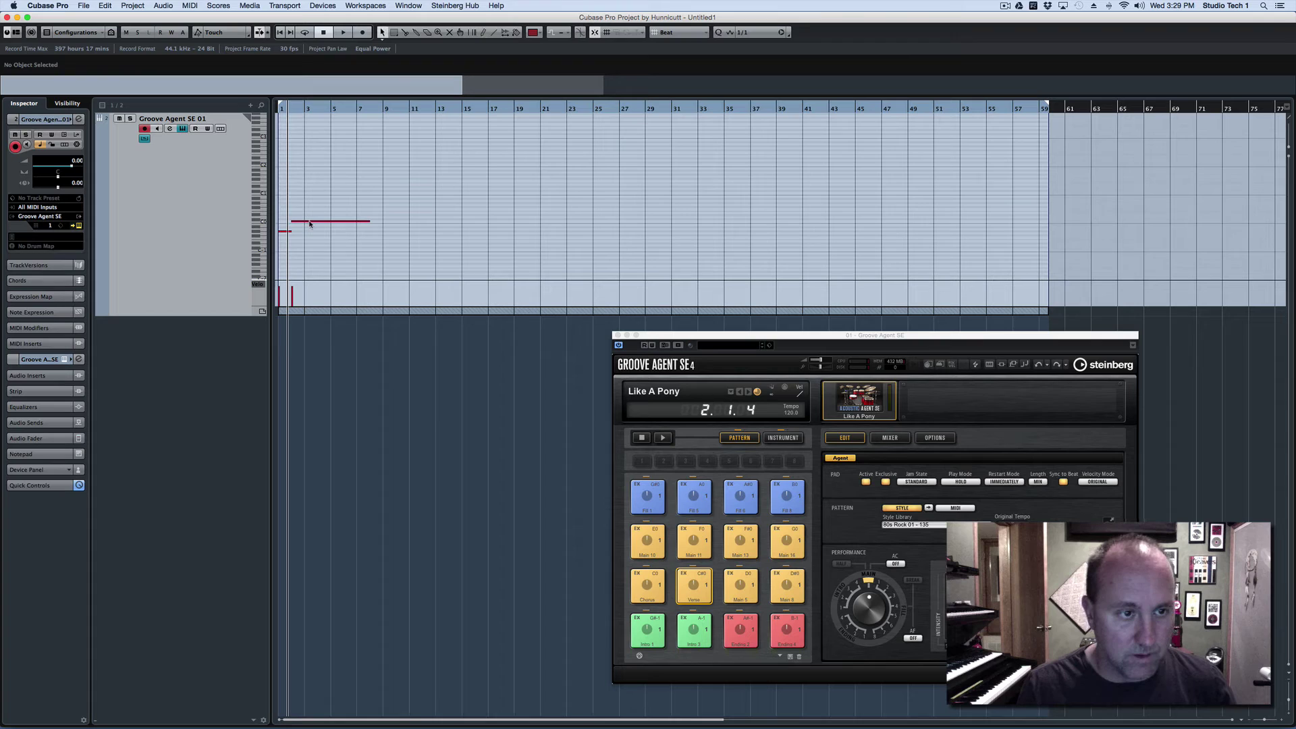
click(310, 223)
key(alt+d)
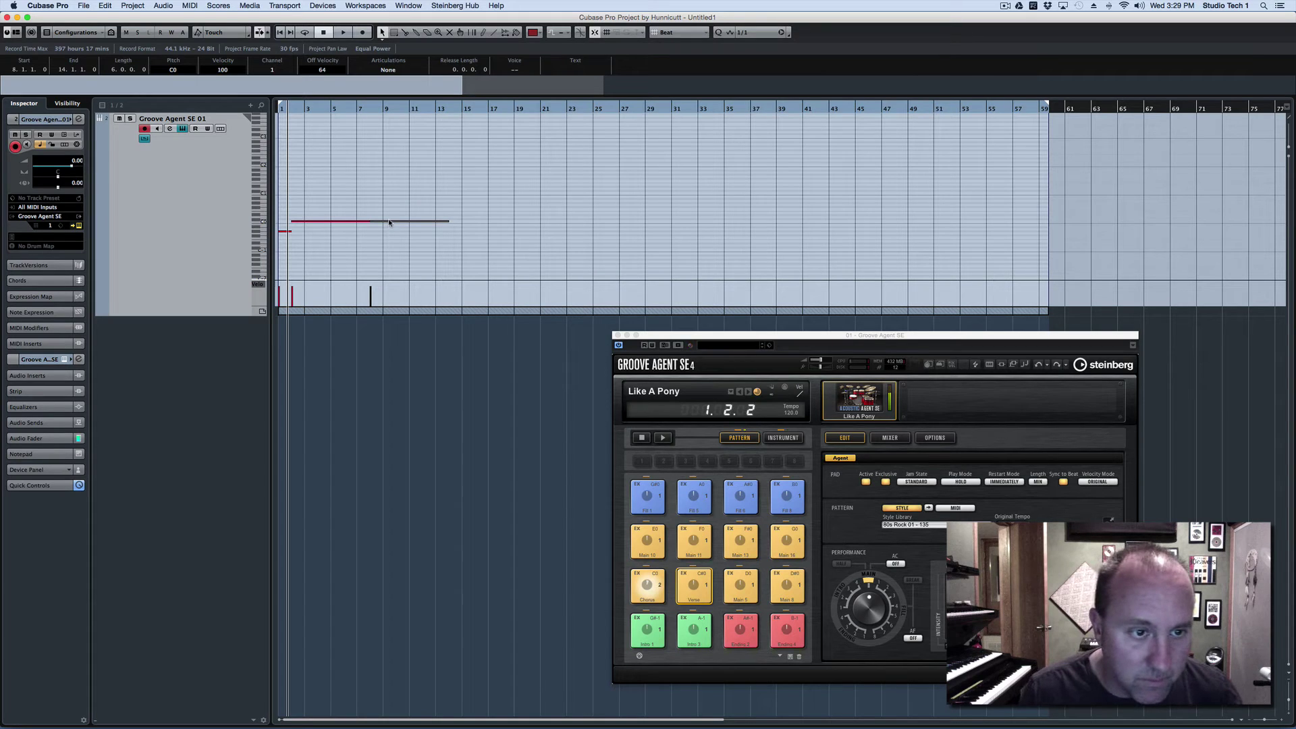
key(Up)
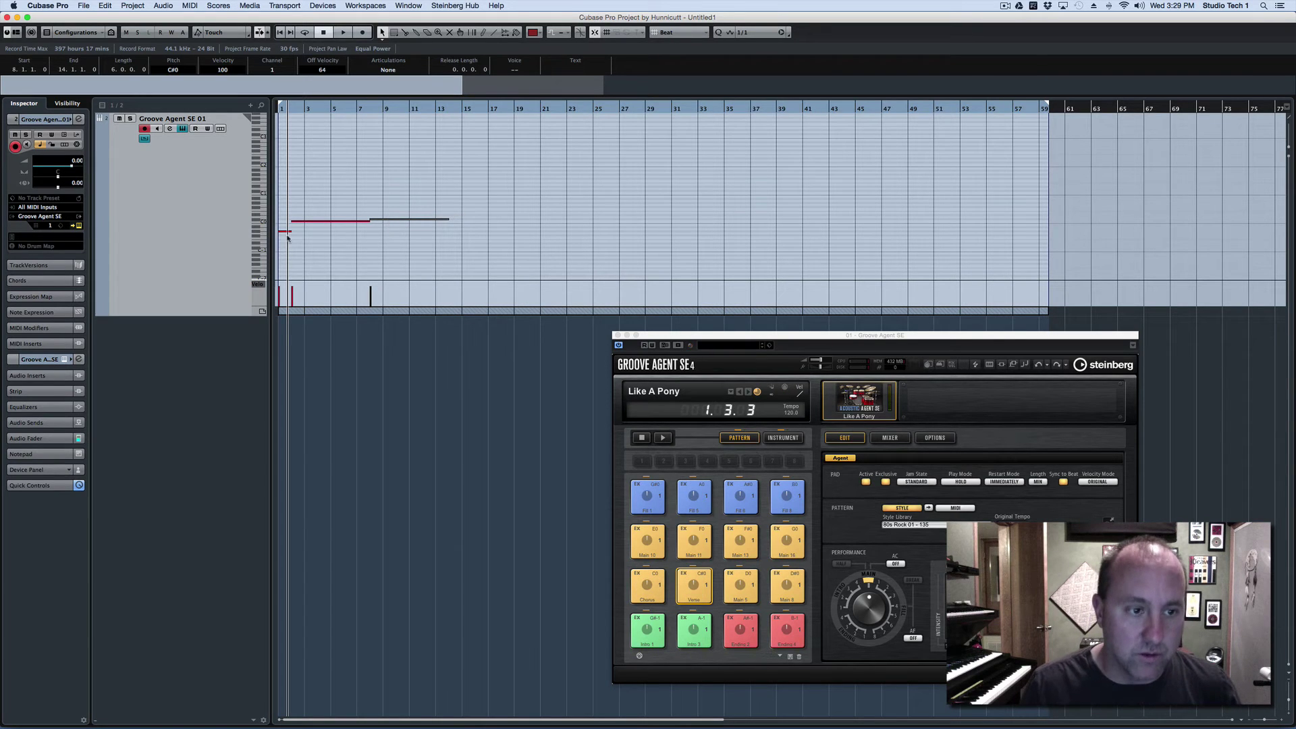
click(355, 222)
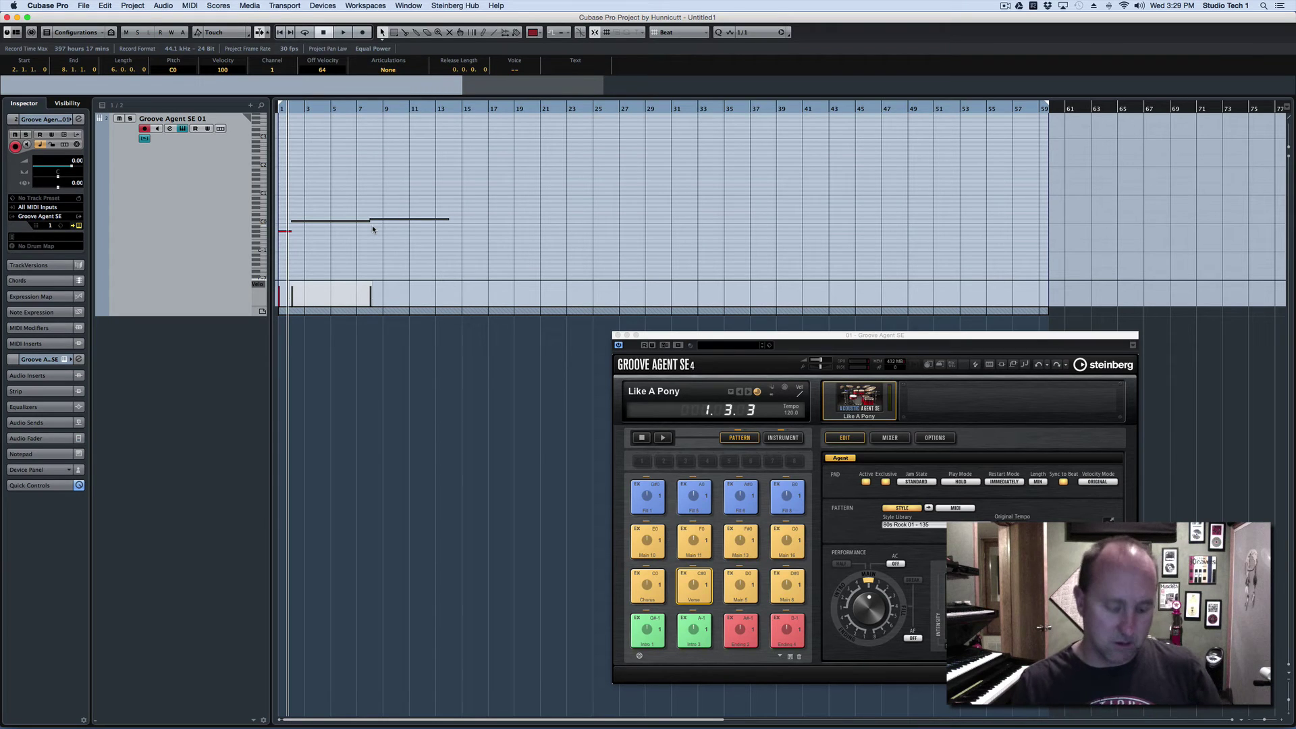
key(super+d)
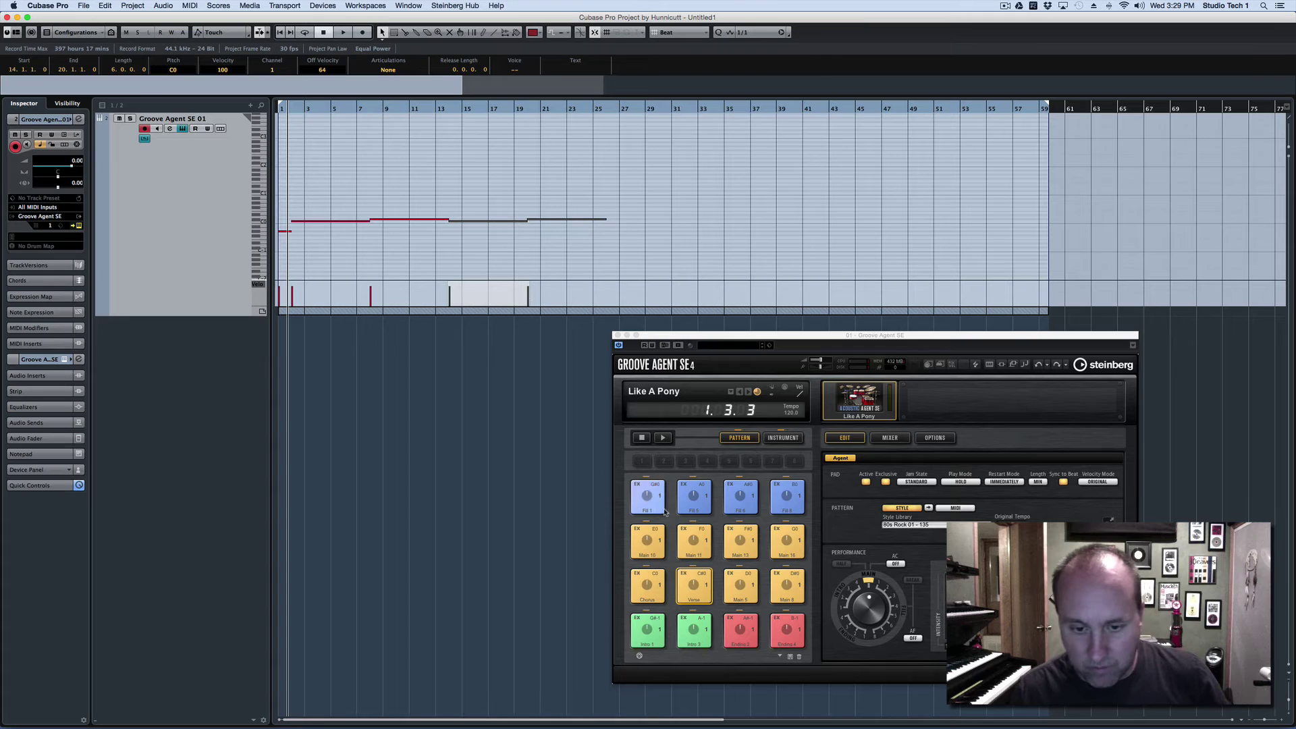
- Audition Main 13 and add a one-bar F0 trigger note at bar 26
click(743, 540)
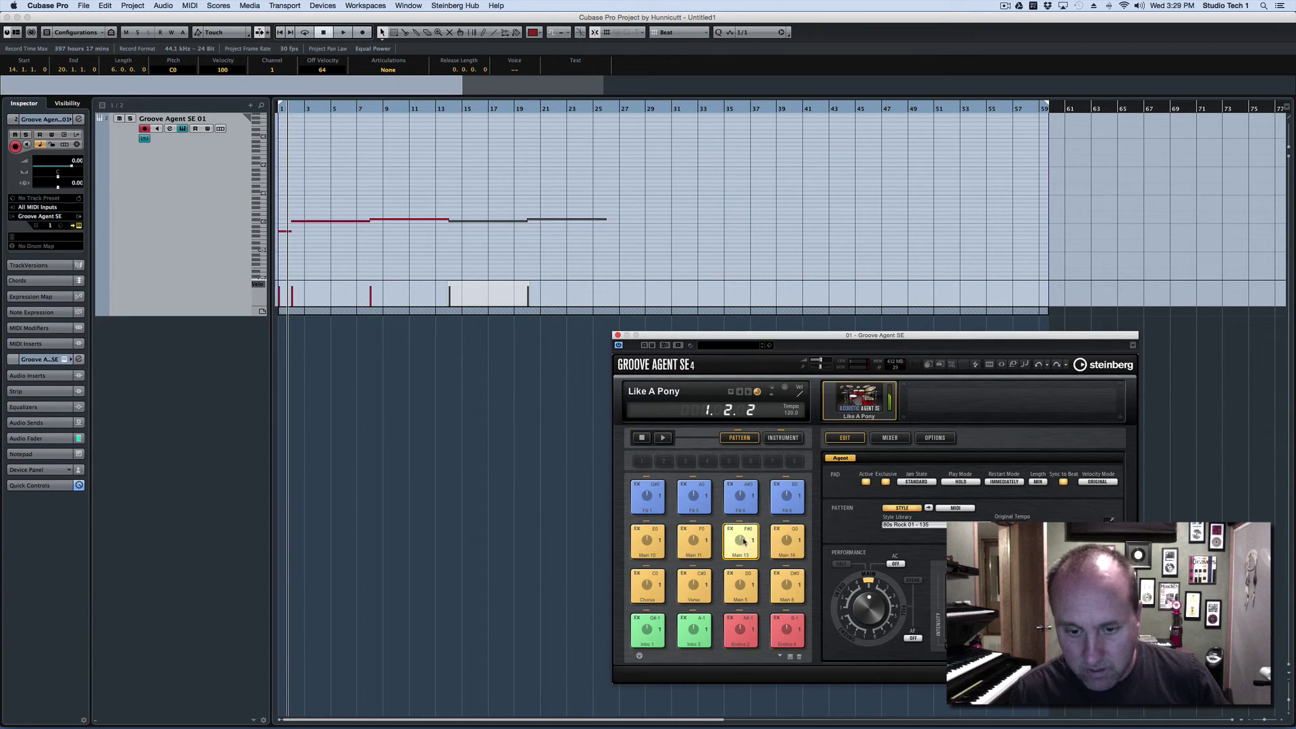
right_click(612, 265)
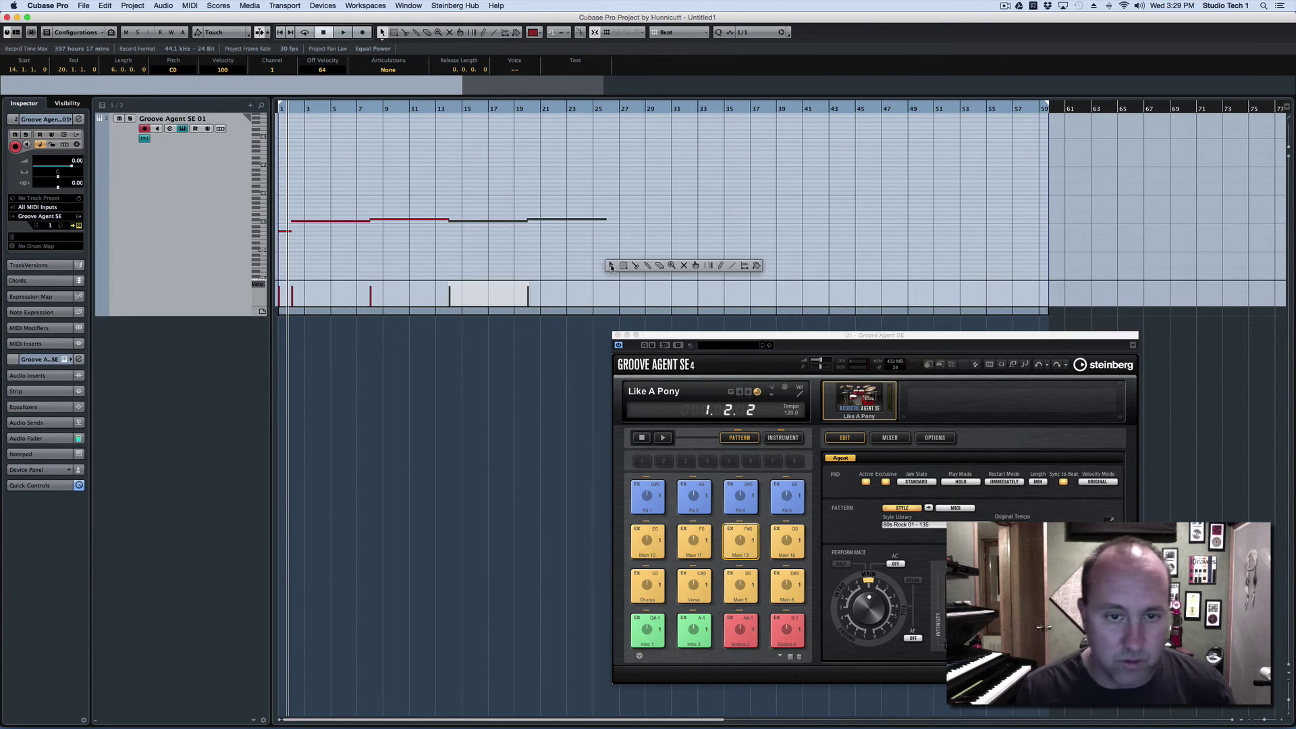
click(721, 265)
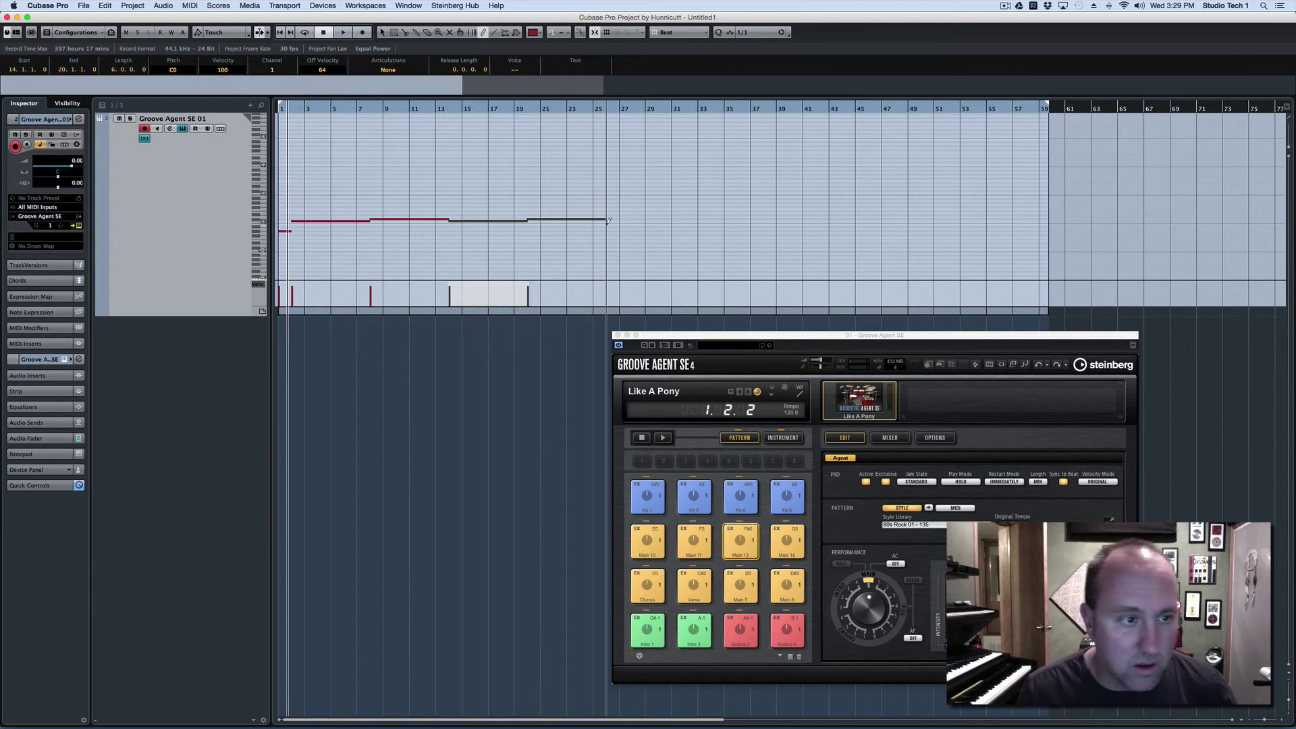
click(612, 217)
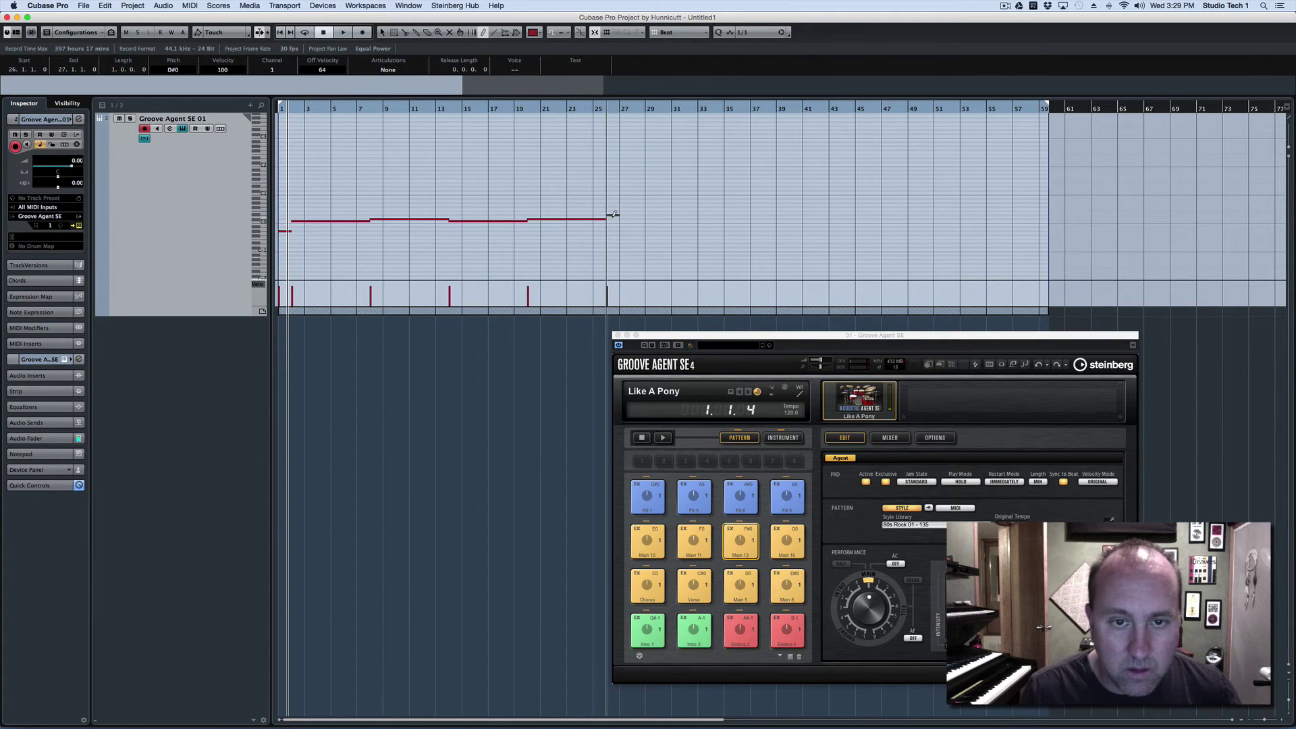
right_click(613, 218)
click(612, 218)
drag(612, 218, 686, 208)
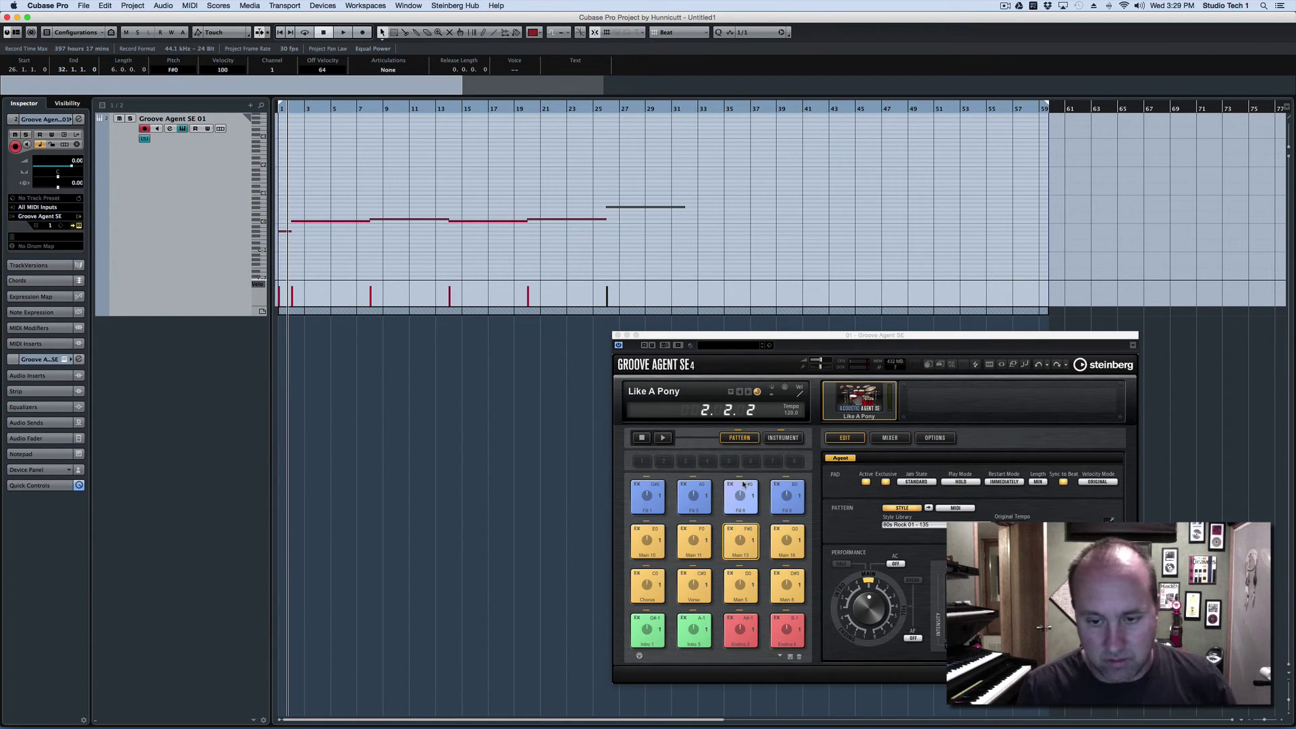
- Audition Ending 4 and draw a short trigger note at bar 31
click(790, 630)
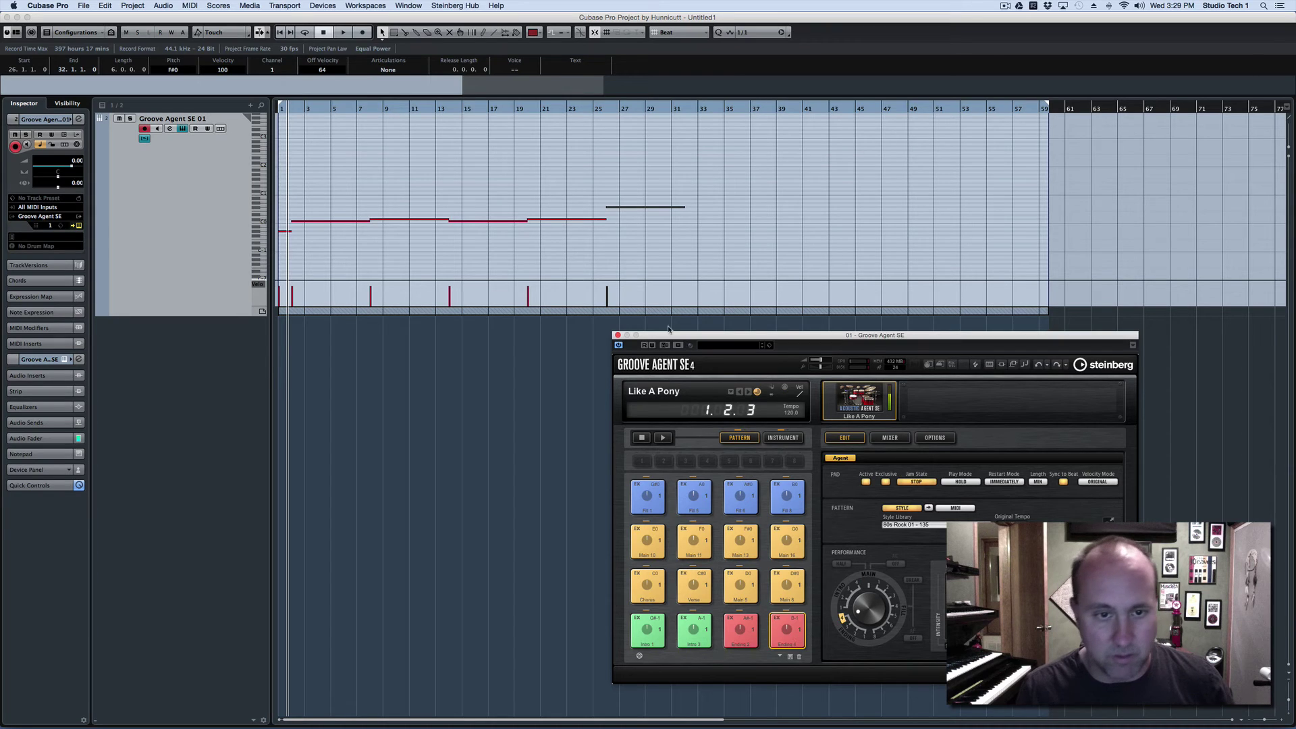
right_click(686, 272)
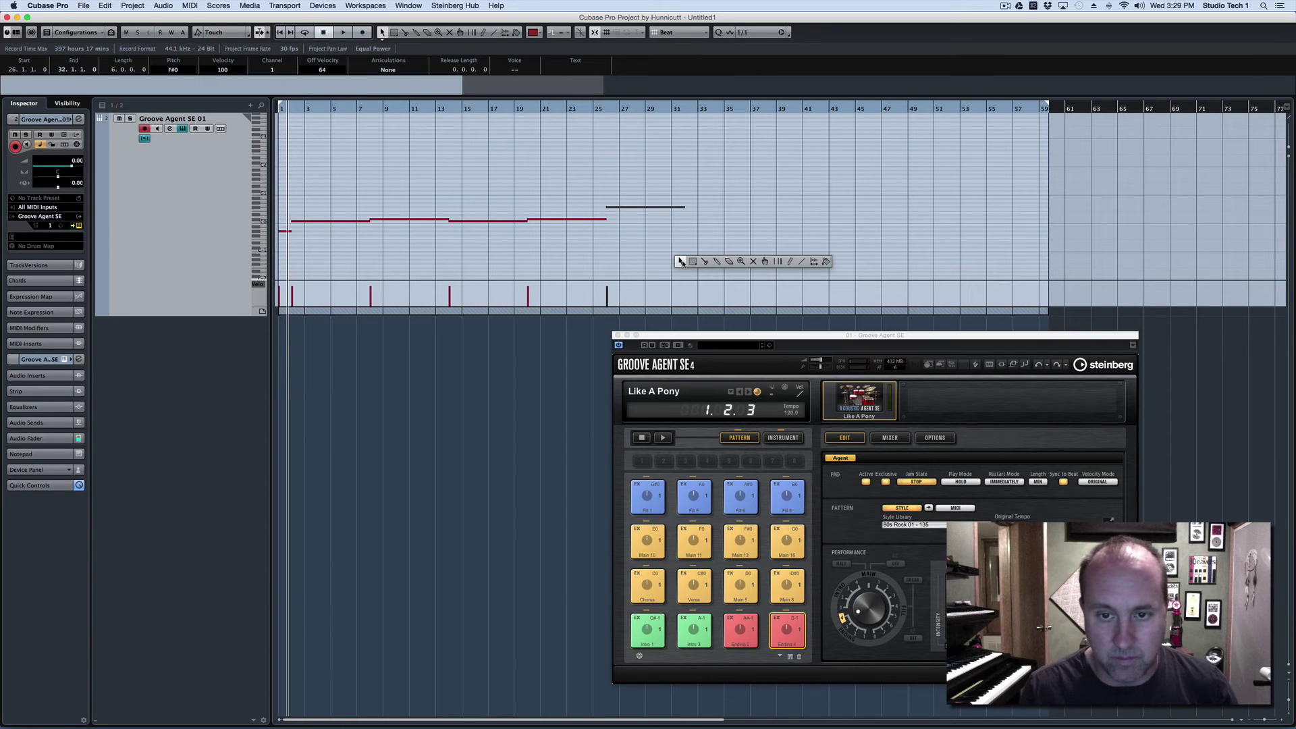
click(785, 261)
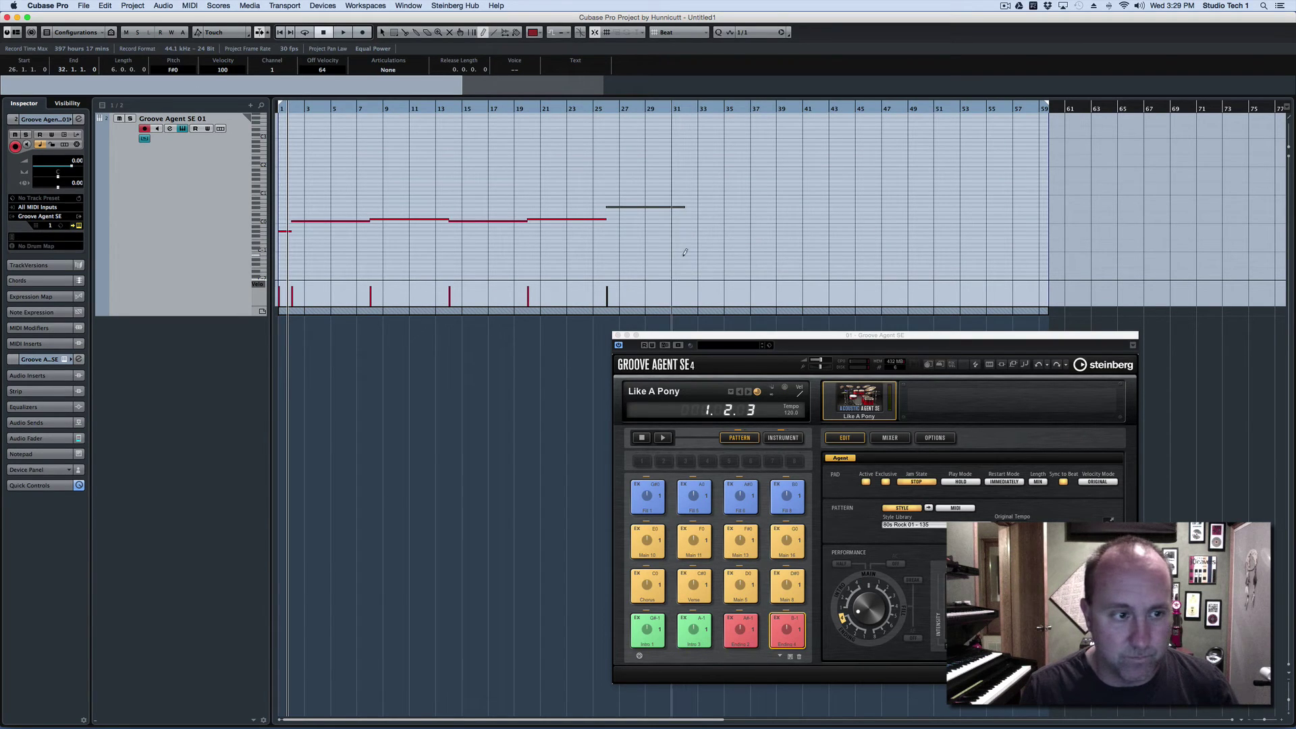
mouse_move(674, 256)
mouse_down()
mouse_move(683, 272)
mouse_move(684, 226)
mouse_up()
key(1)
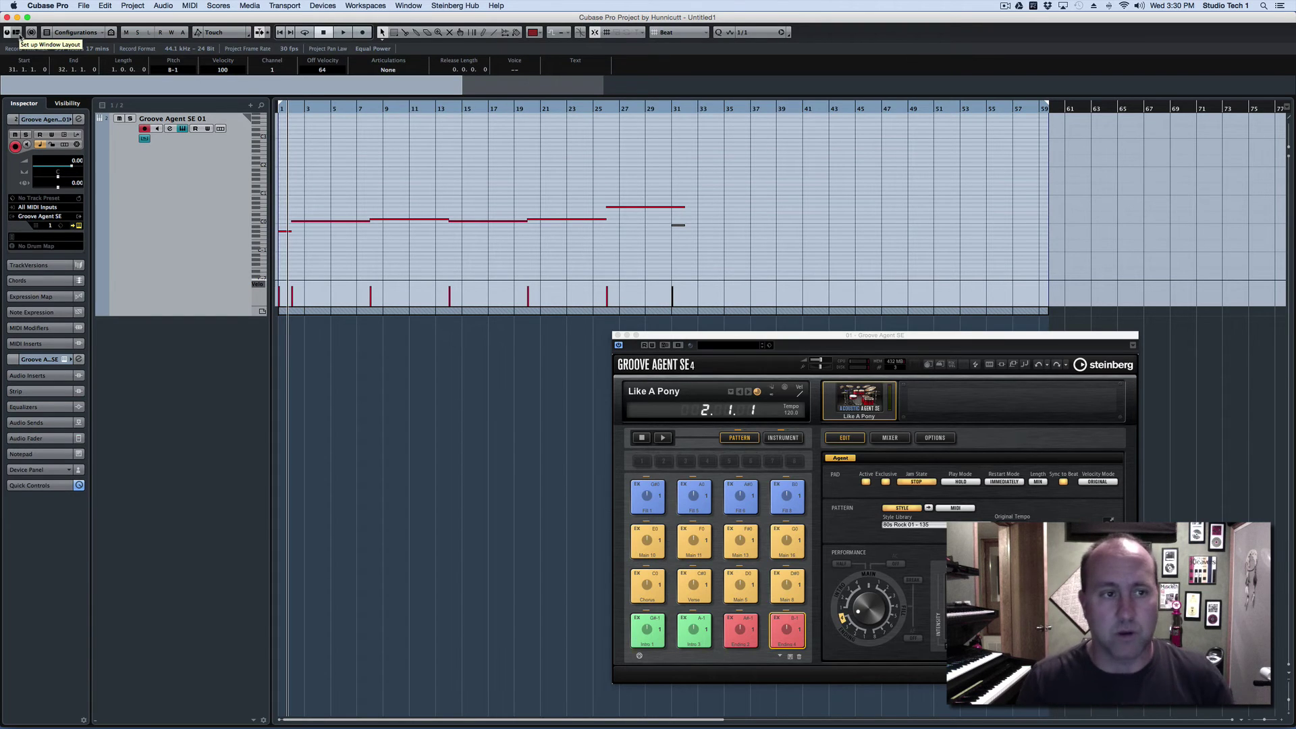
- Close the in-place editor and show the track's Volume automation lane
click(145, 139)
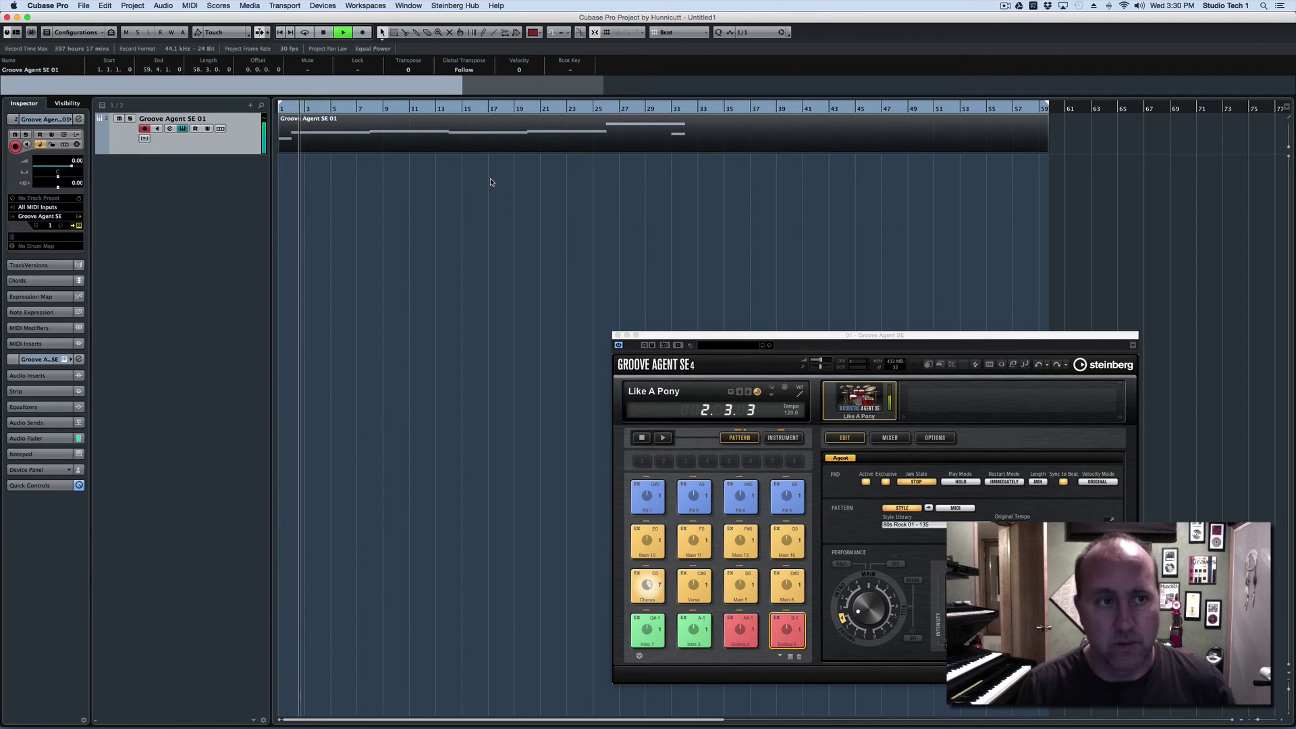
click(366, 109)
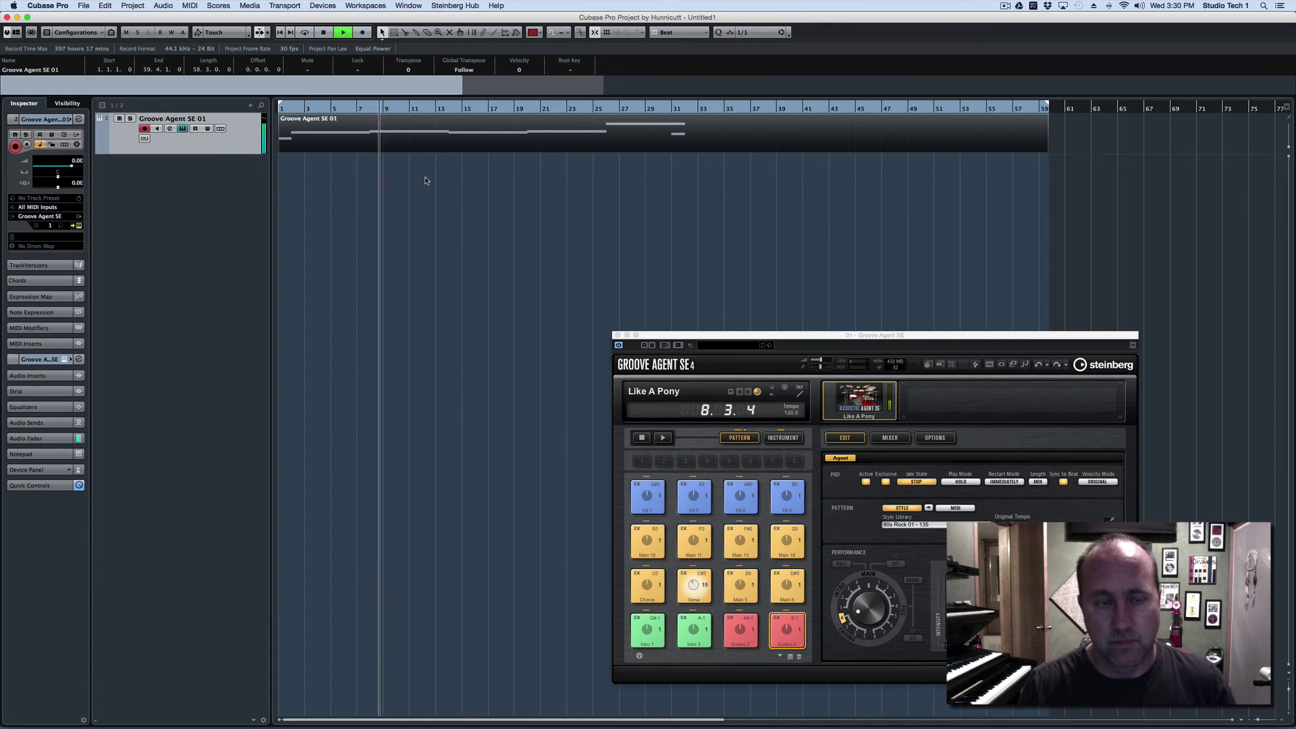
key(space)
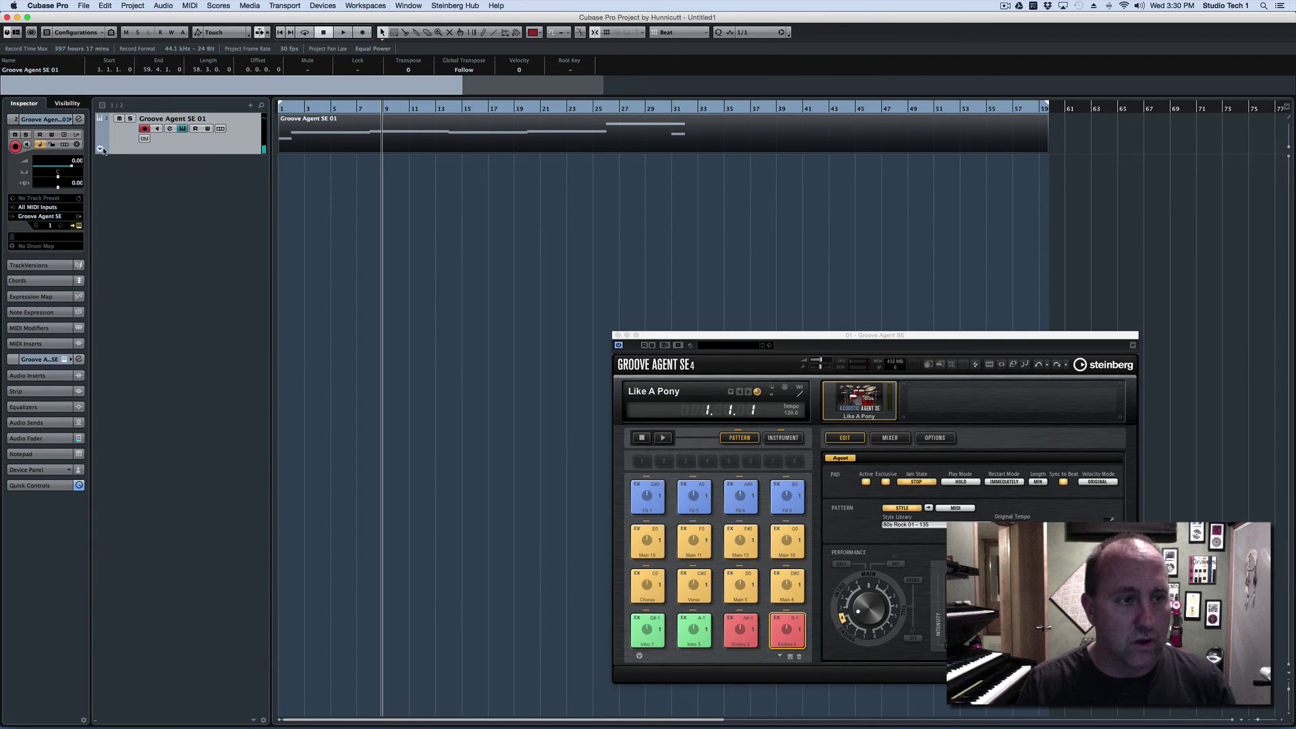
click(101, 149)
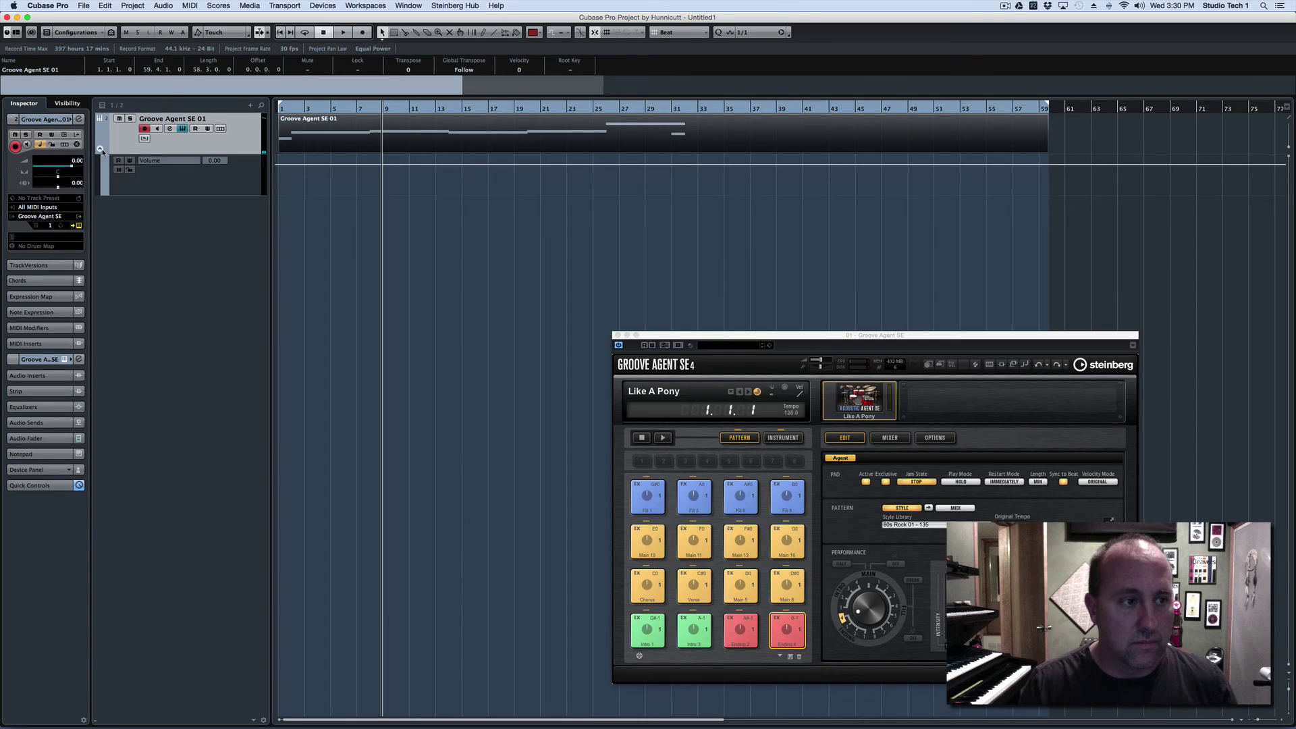
click(153, 161)
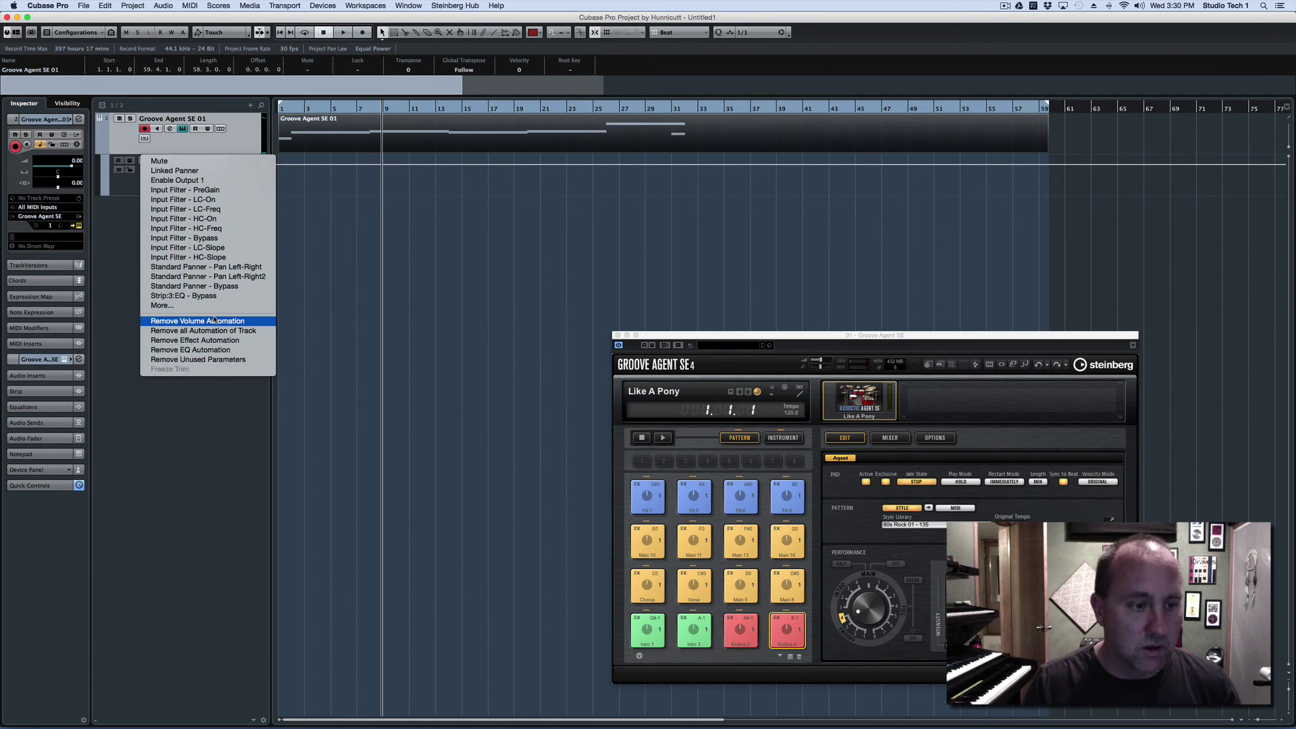
click(178, 308)
click(655, 358)
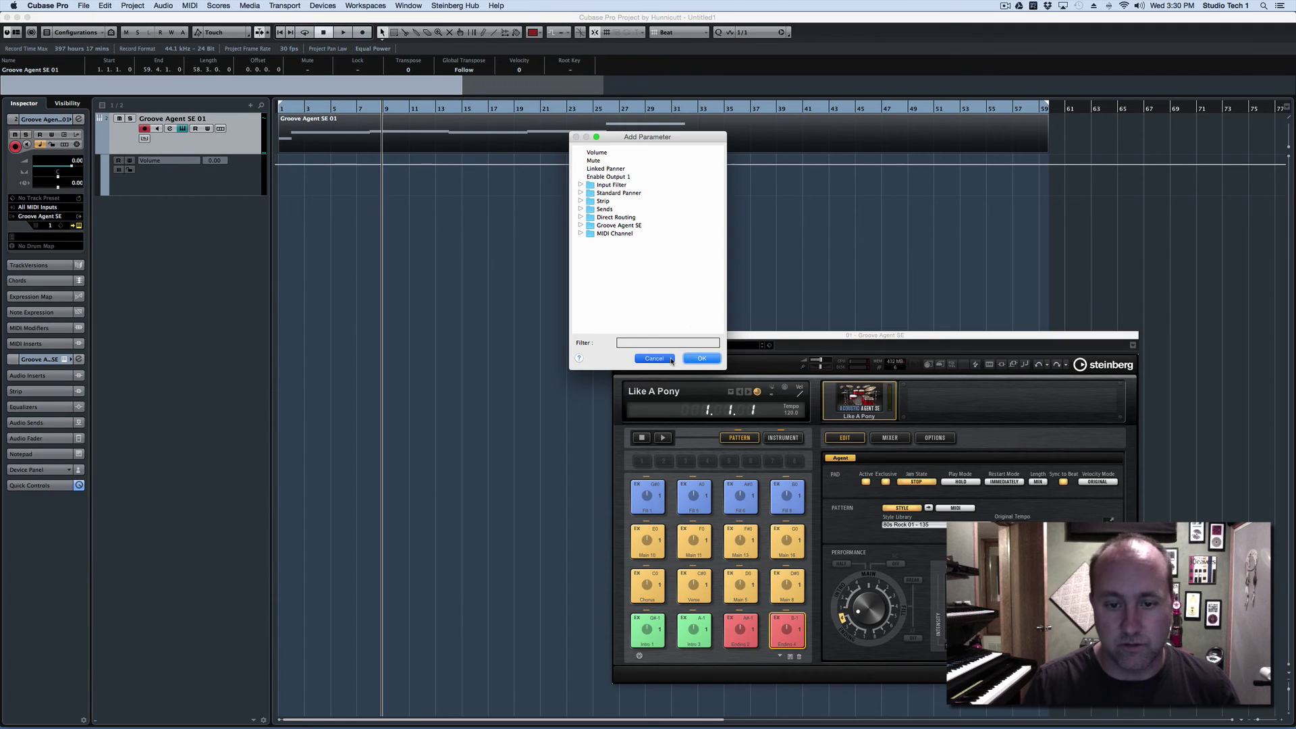
- Enable automation Read and Write on the Groove Agent track and test playback
click(195, 129)
click(206, 128)
key(space)
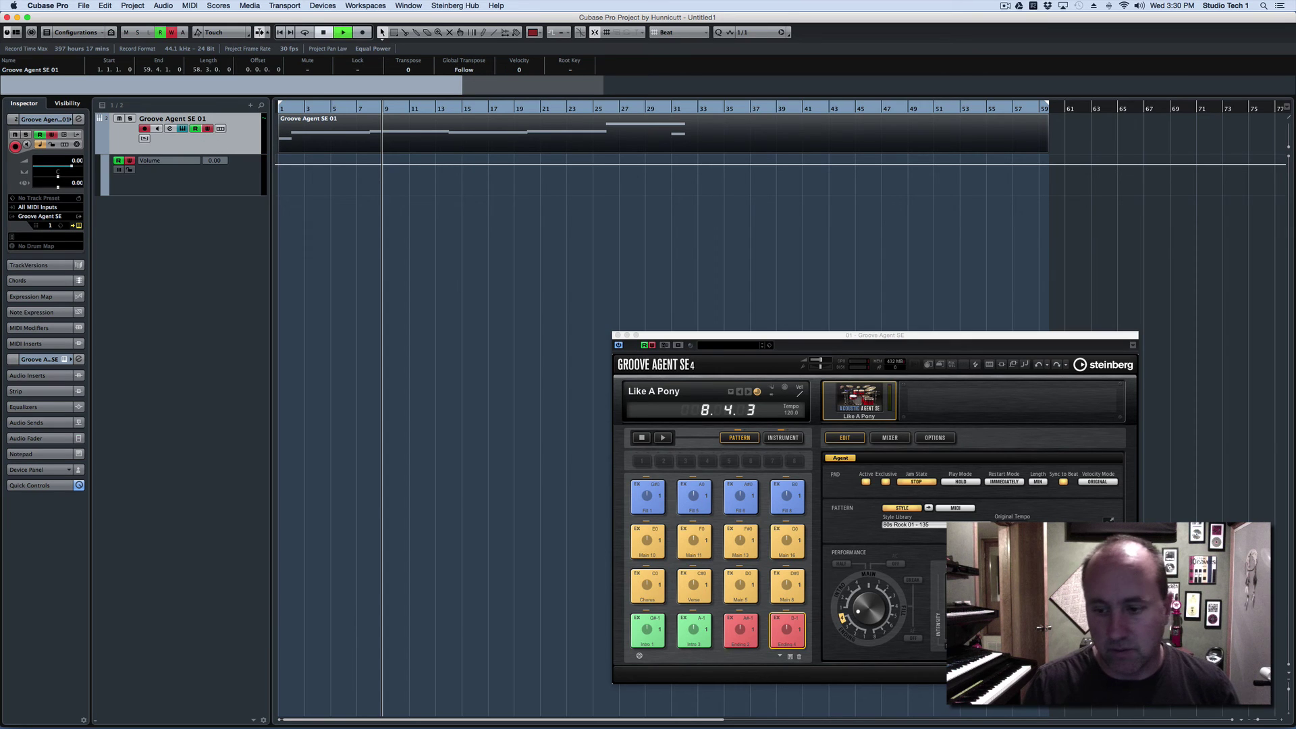
key(space)
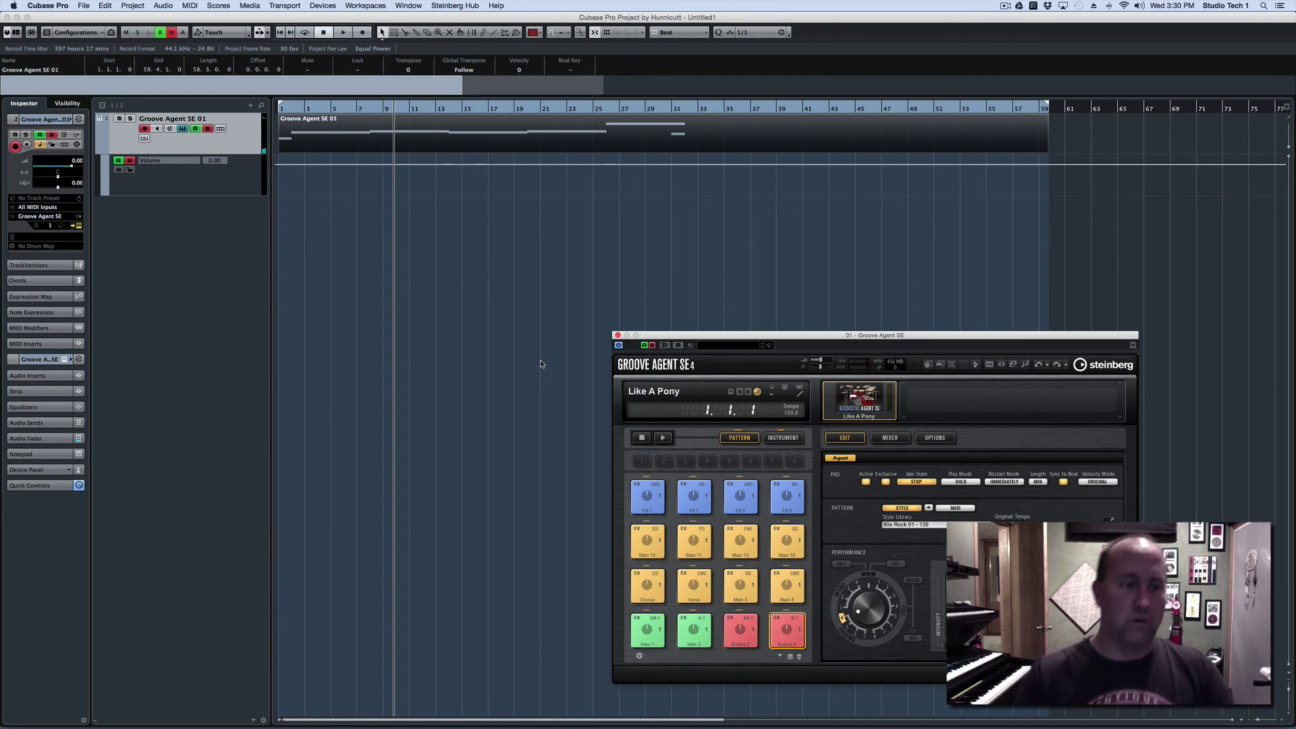
- Set the automation lane parameter to Ending 4.Complexity
click(147, 160)
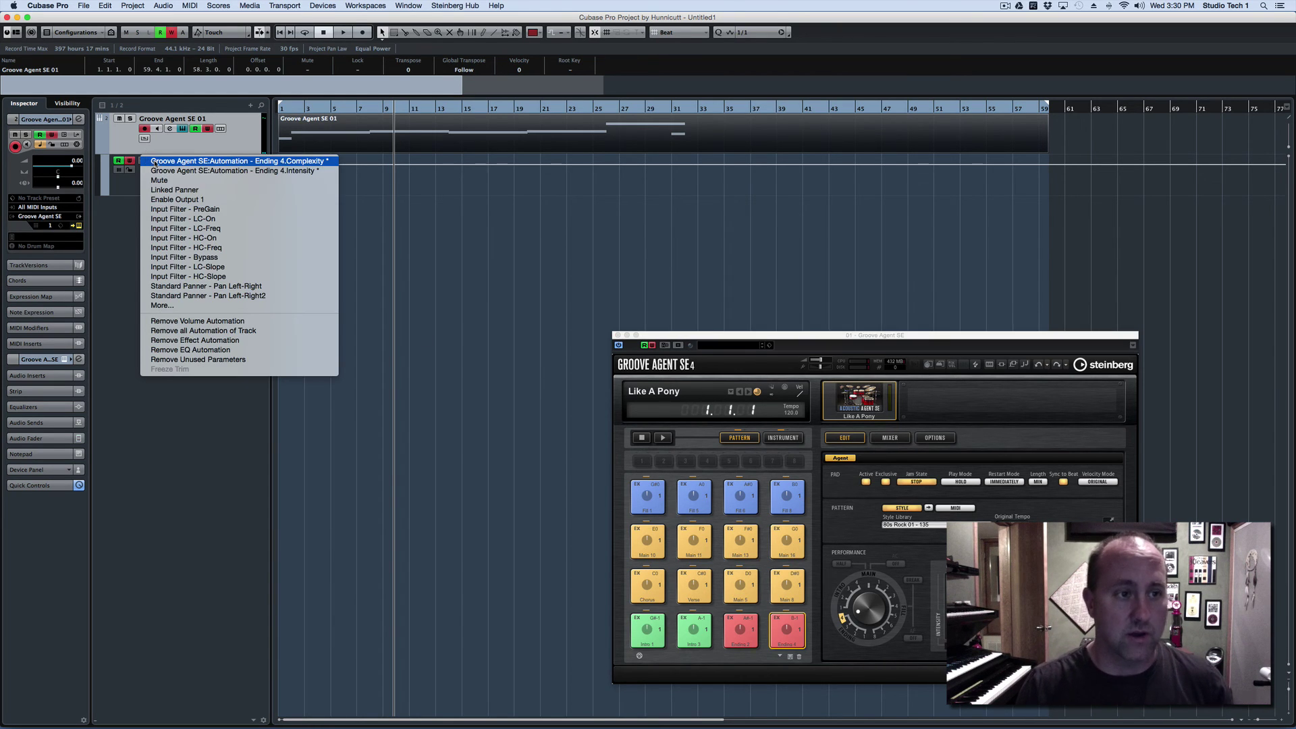
click(314, 162)
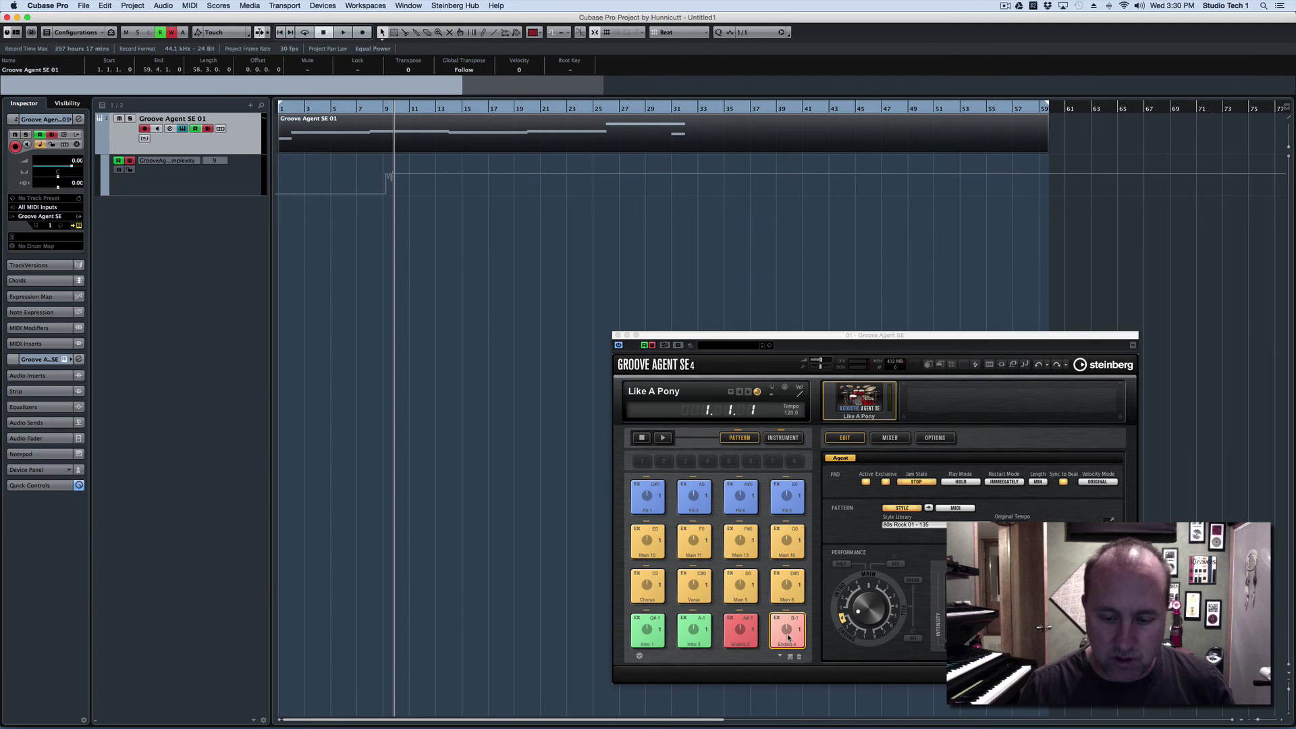
click(383, 109)
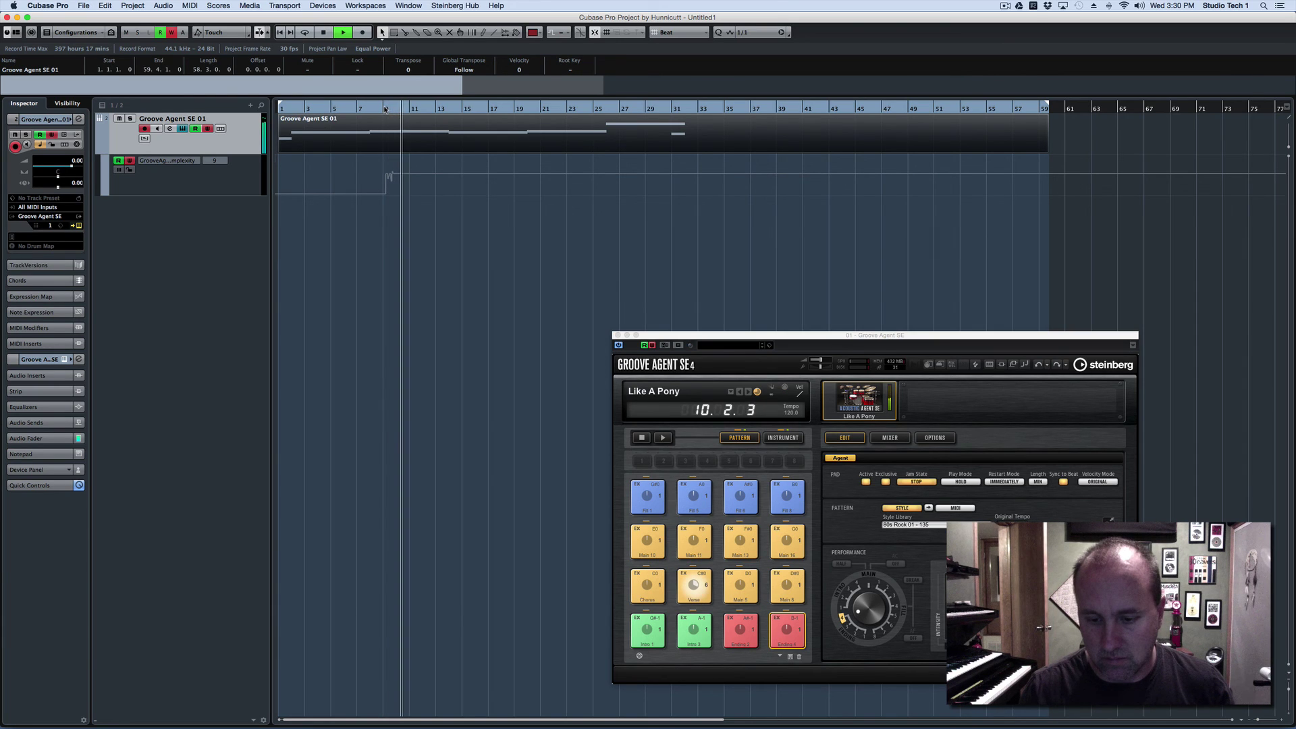
key(space)
- Pencil a Complexity curve from bar 1 to bar 32 and play it back
right_click(377, 169)
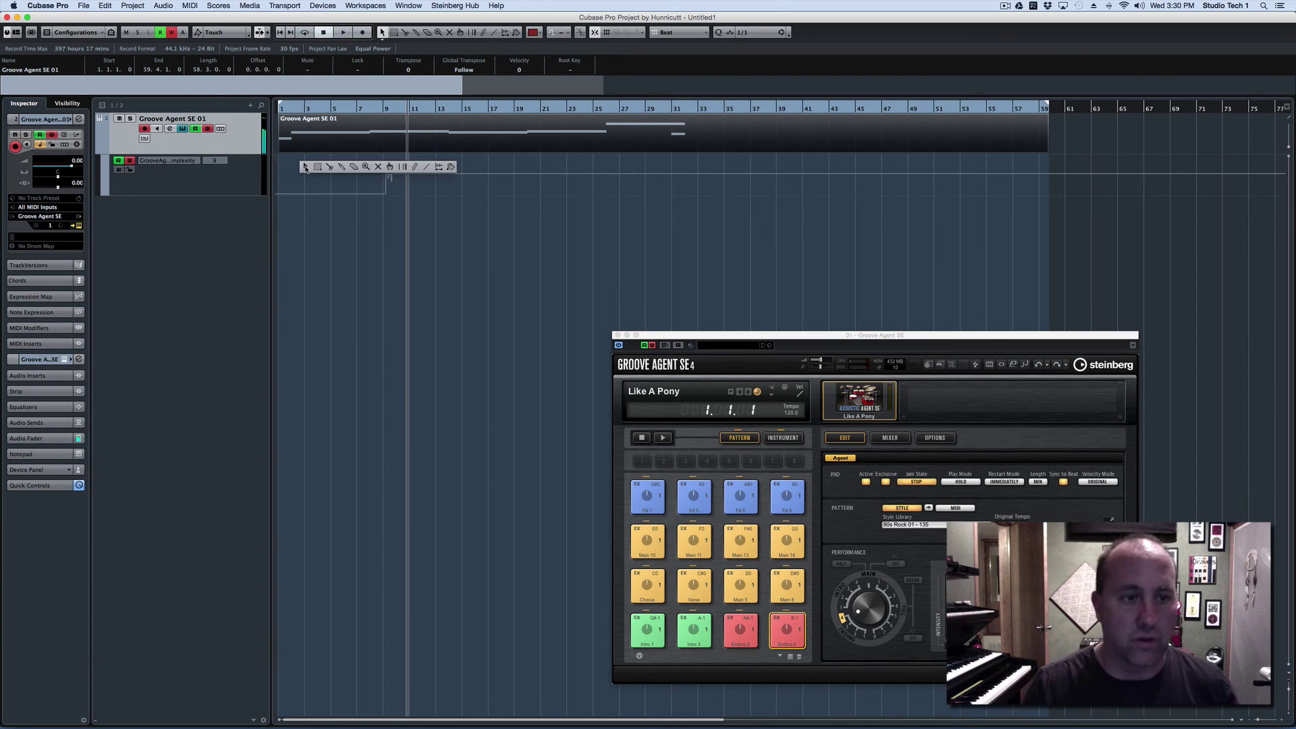
click(413, 168)
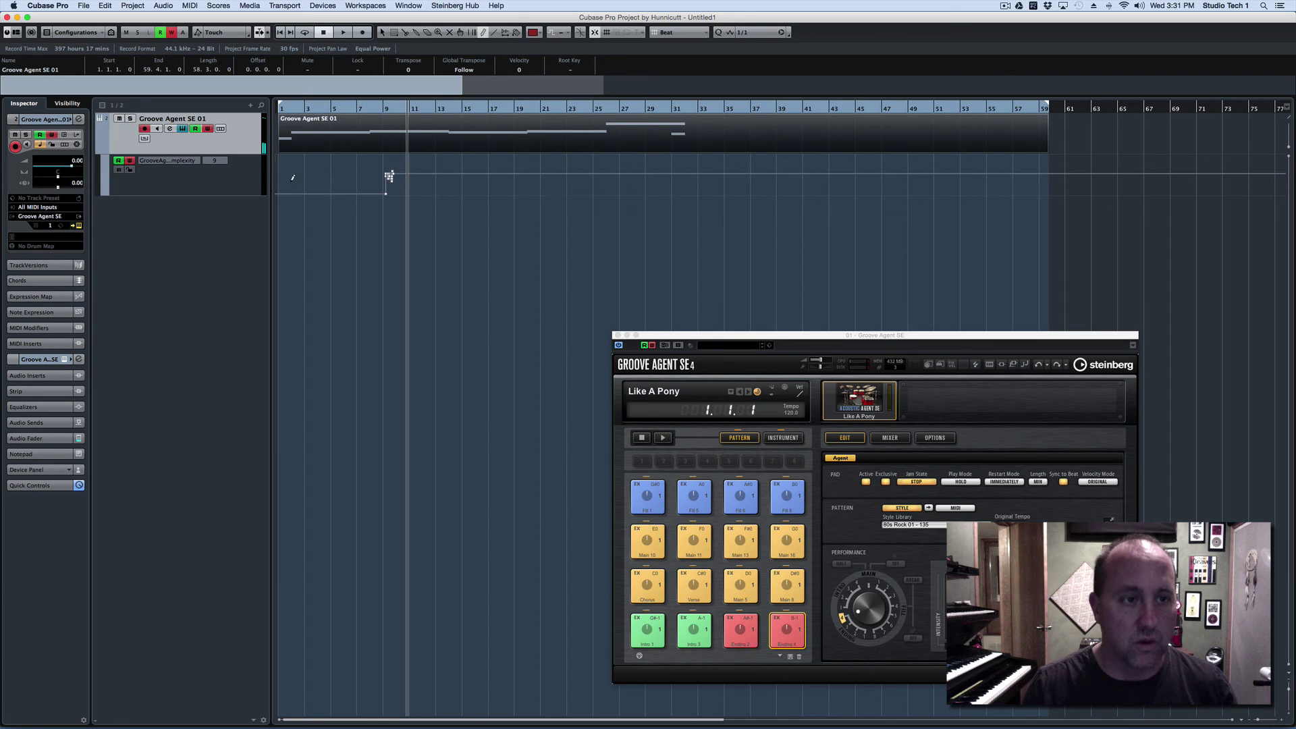
mouse_move(292, 179)
mouse_down()
mouse_move(580, 179)
mouse_move(693, 164)
mouse_up()
key(space)
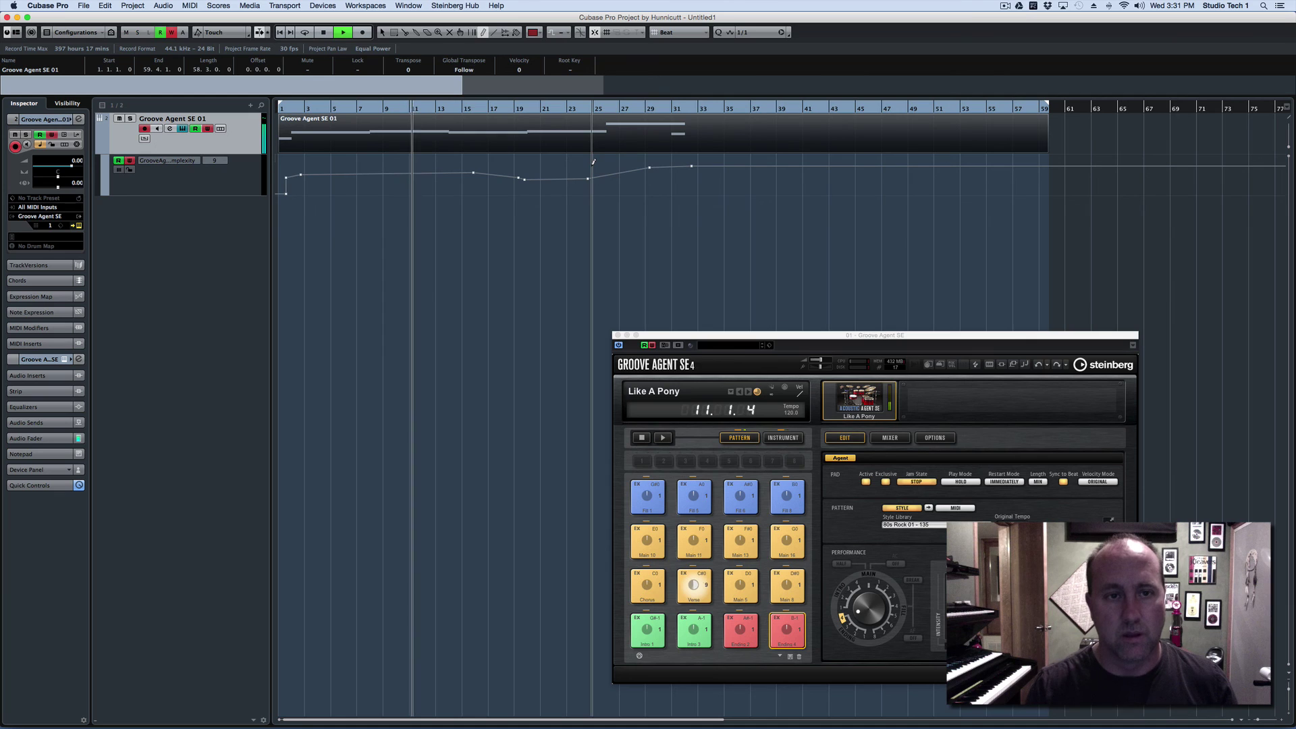
key(space)
- Add an Intensity lane, clear its existing automation, and draw a new curve over bars 3–41
click(105, 193)
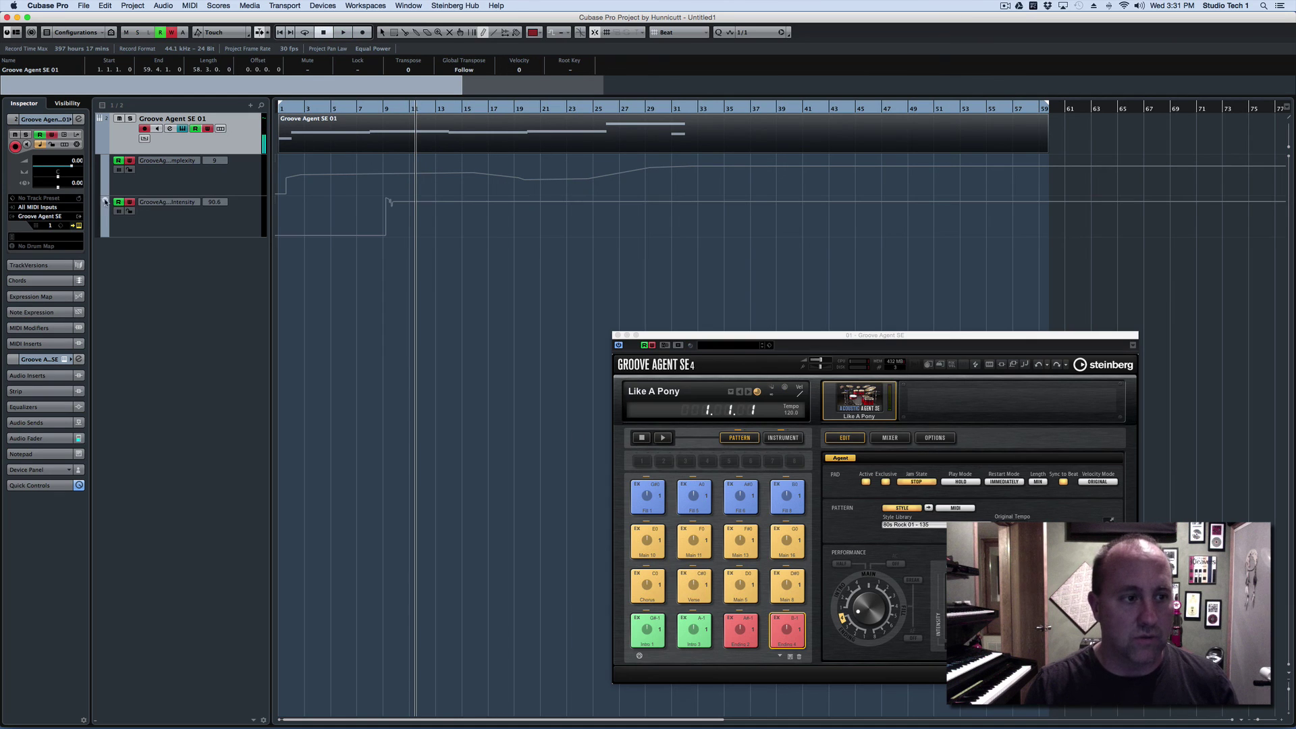
click(160, 204)
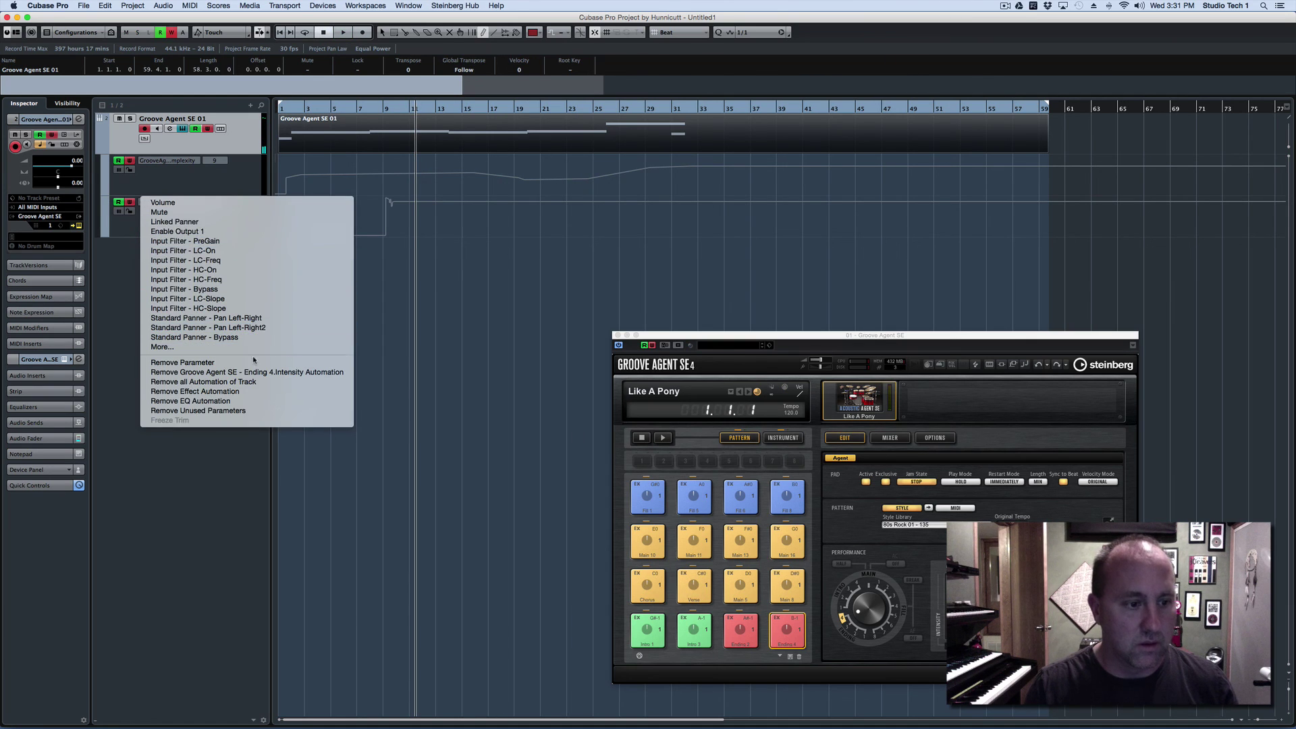
click(249, 378)
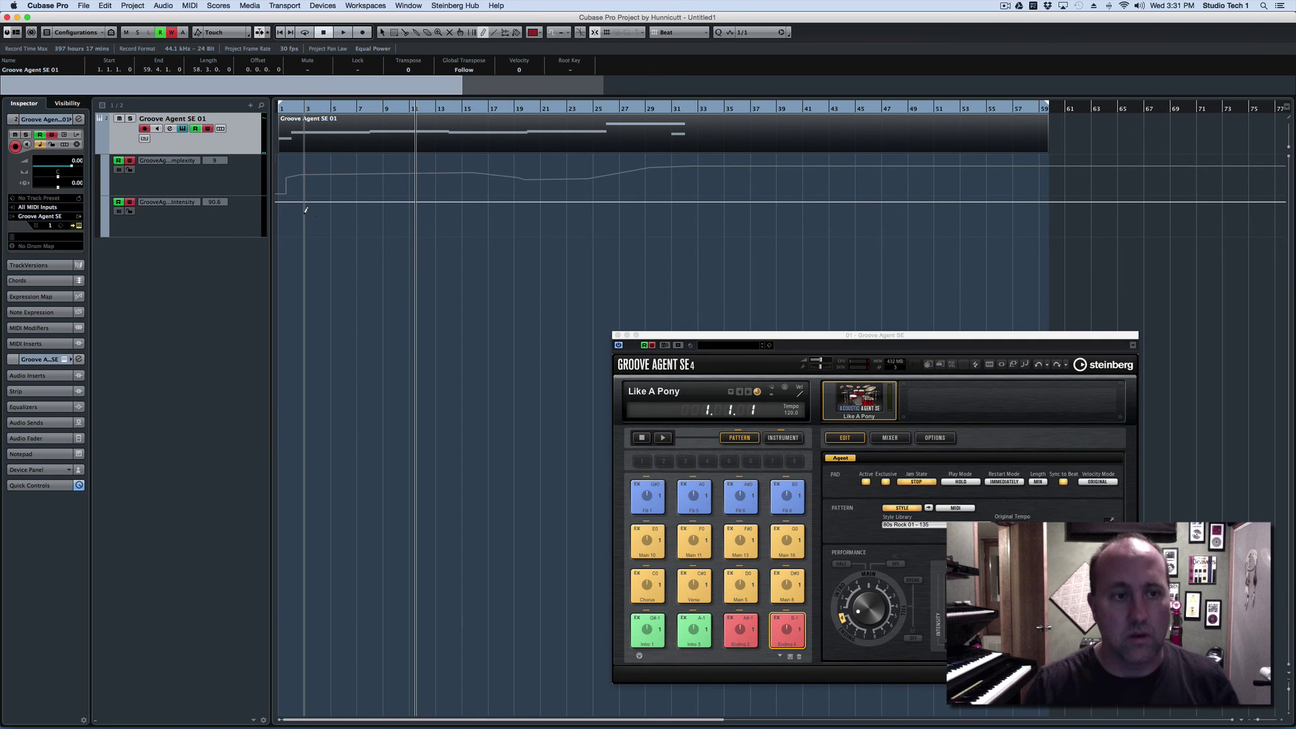
drag(303, 215, 820, 201)
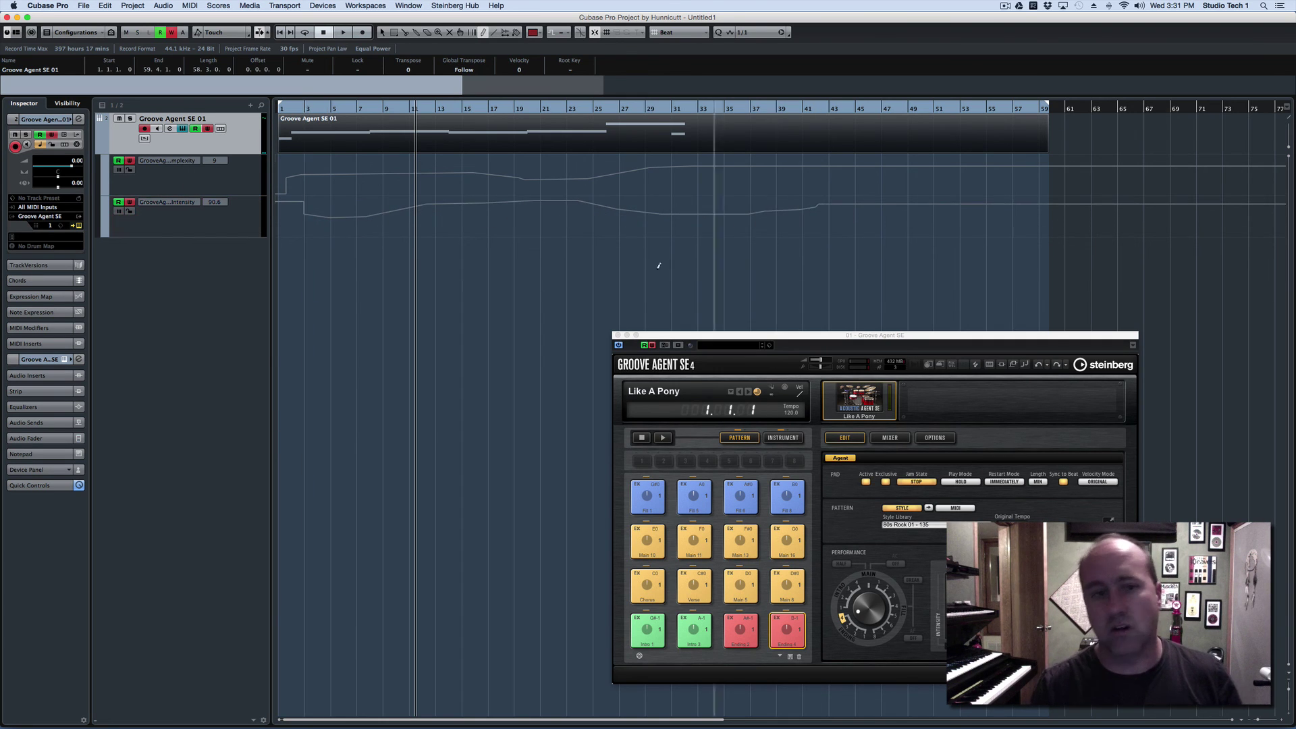
key(space)
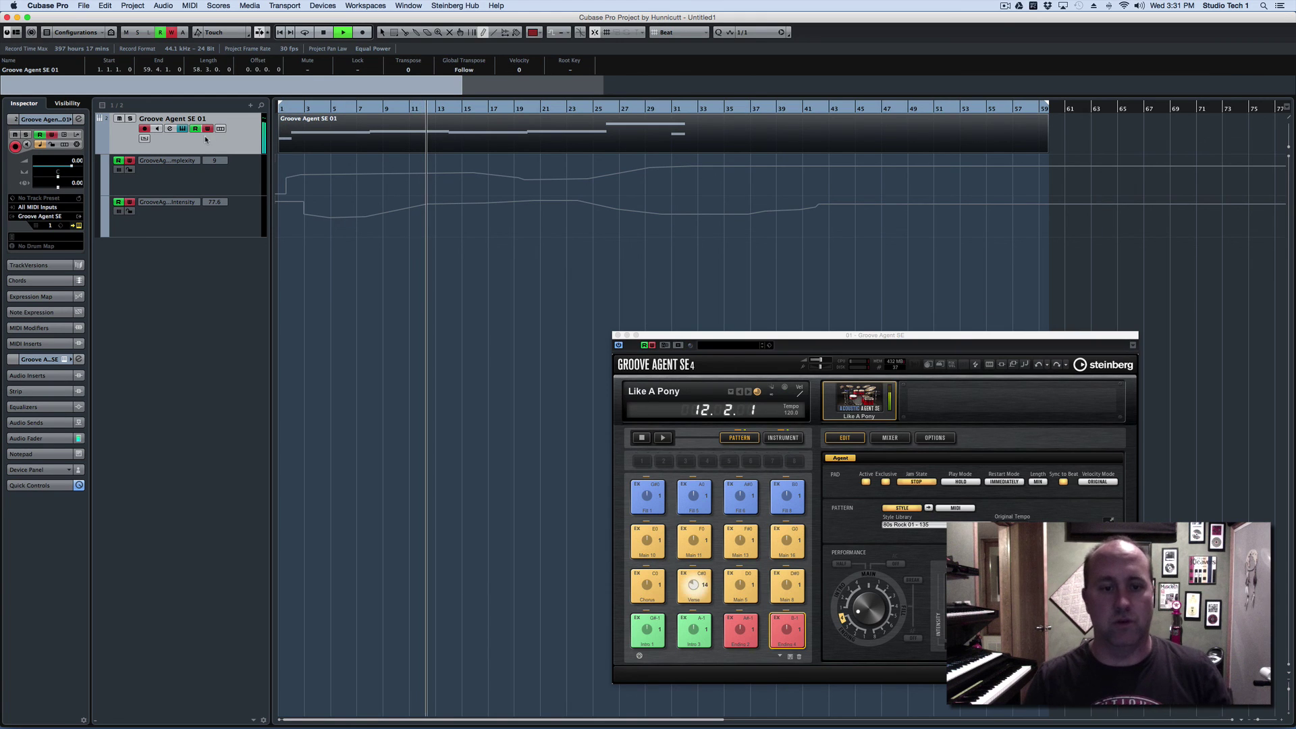
key(space)
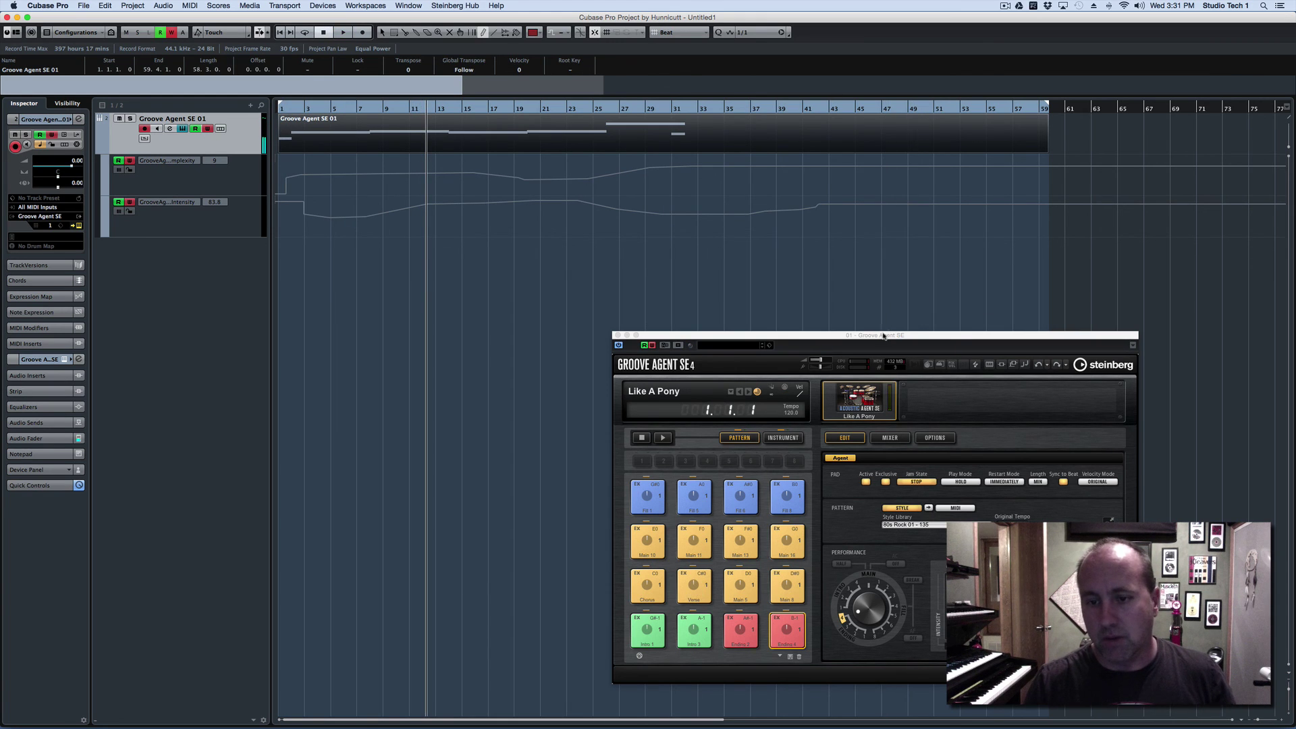
drag(888, 335, 780, 219)
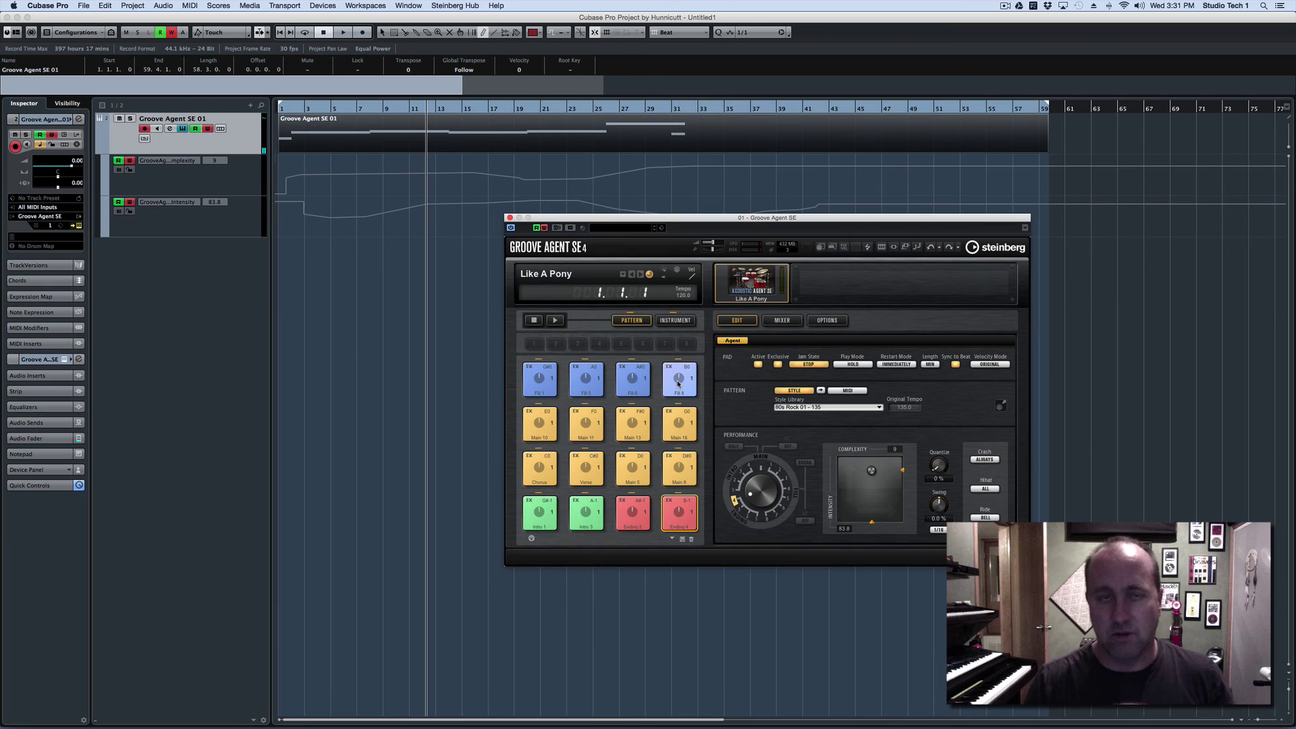